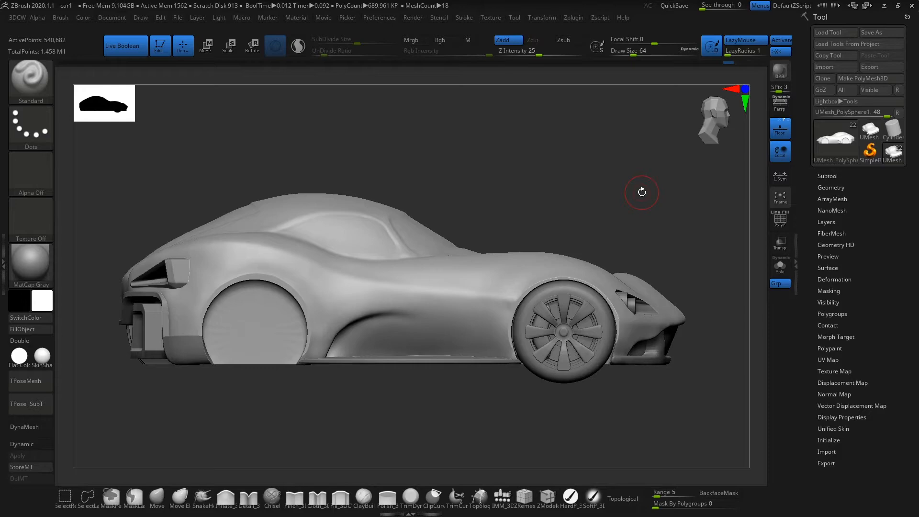
# Step: Turn on perspective for the side view of the car
pyautogui.moveTo(642, 192); pyautogui.dragTo(648, 226)
pyautogui.press('p')
pyautogui.moveTo(711, 192); pyautogui.dragTo(717, 224)
pyautogui.moveTo(678, 266); pyautogui.dragTo(611, 264)
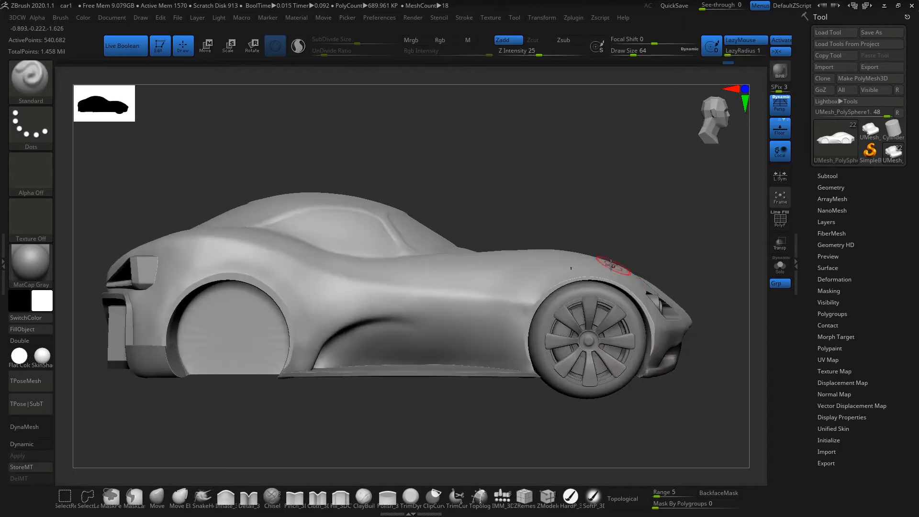
# Step: Turn Live Boolean off and back on to compare the car body with and without its boolean cuts
pyautogui.click(125, 51)
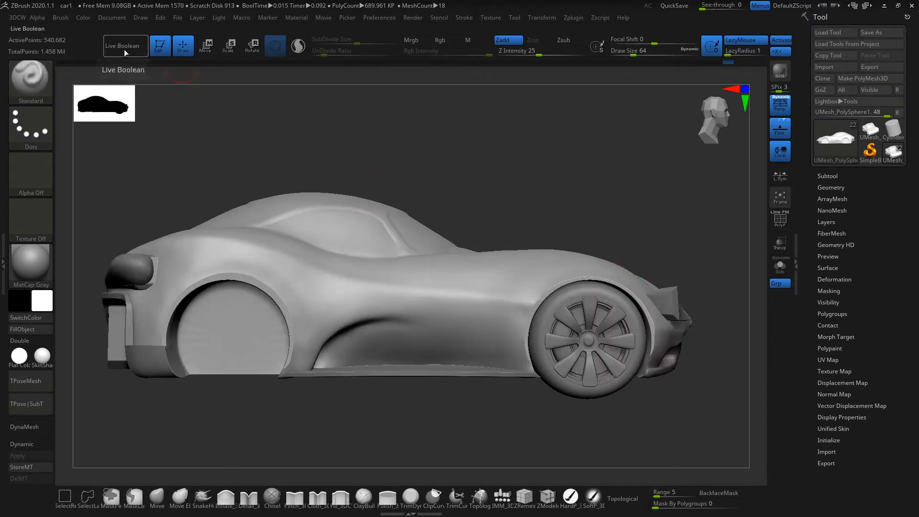
pyautogui.moveTo(352, 151); pyautogui.dragTo(382, 159)
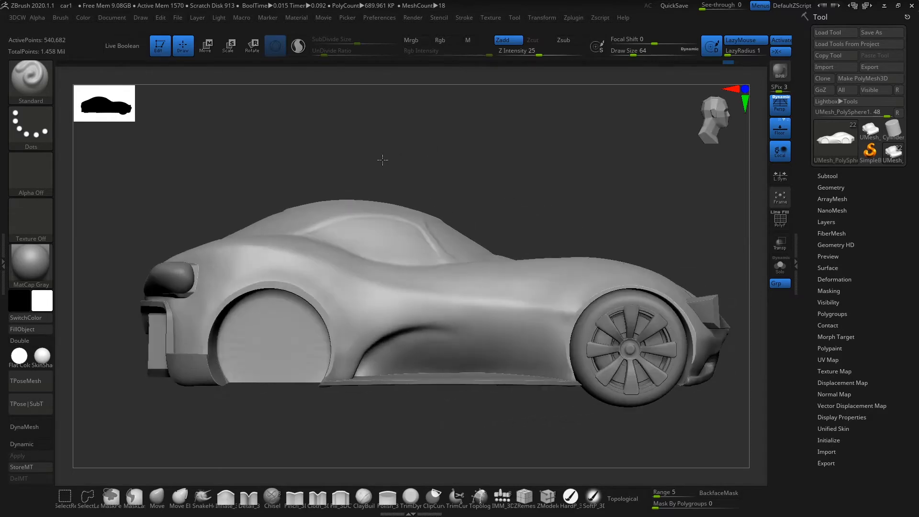
pyautogui.click(136, 44)
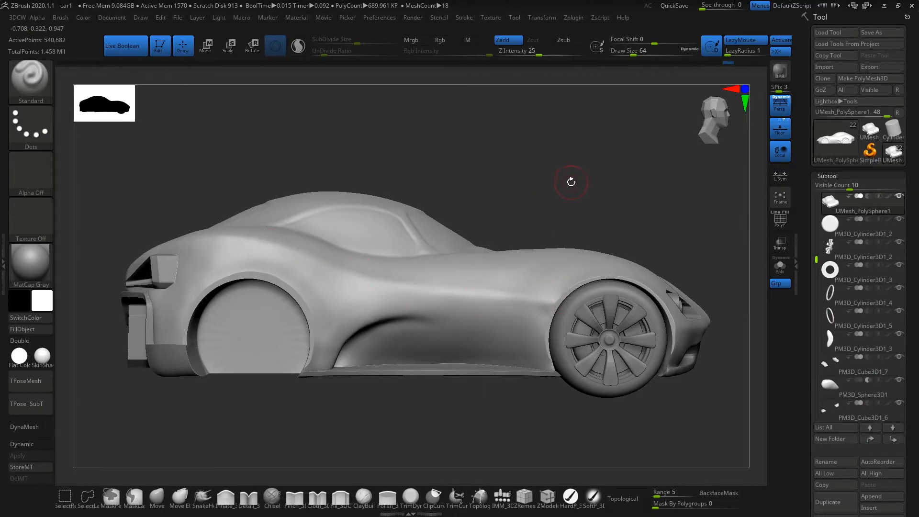
pyautogui.moveTo(570, 181); pyautogui.dragTo(582, 199)
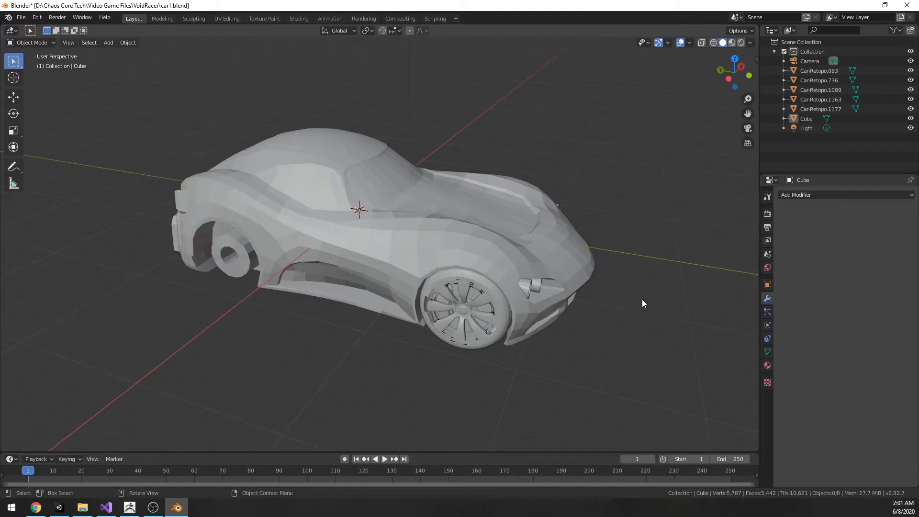
pyautogui.moveTo(641, 300); pyautogui.dragTo(592, 321, button='middle')
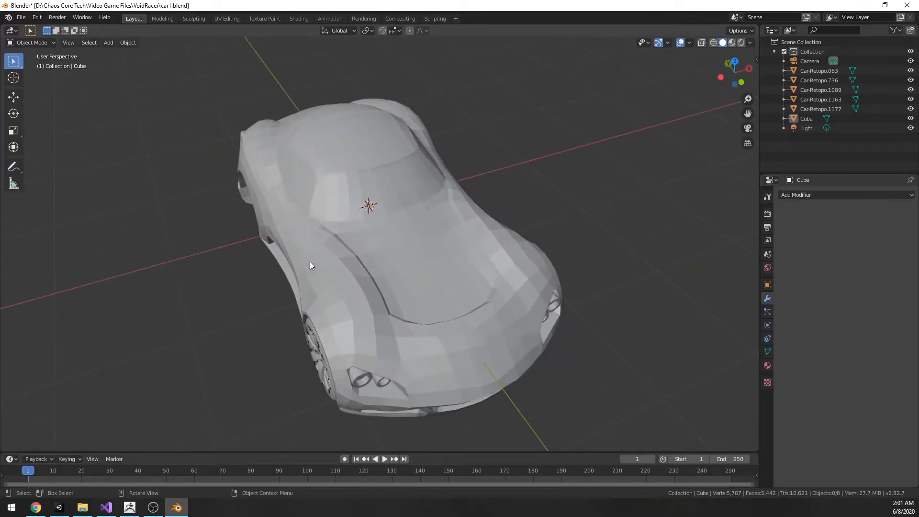
# Step: Switch to Blender and examine the low-poly retopologized car's hood and body surfaces
pyautogui.moveTo(273, 307); pyautogui.dragTo(441, 274, button='middle')
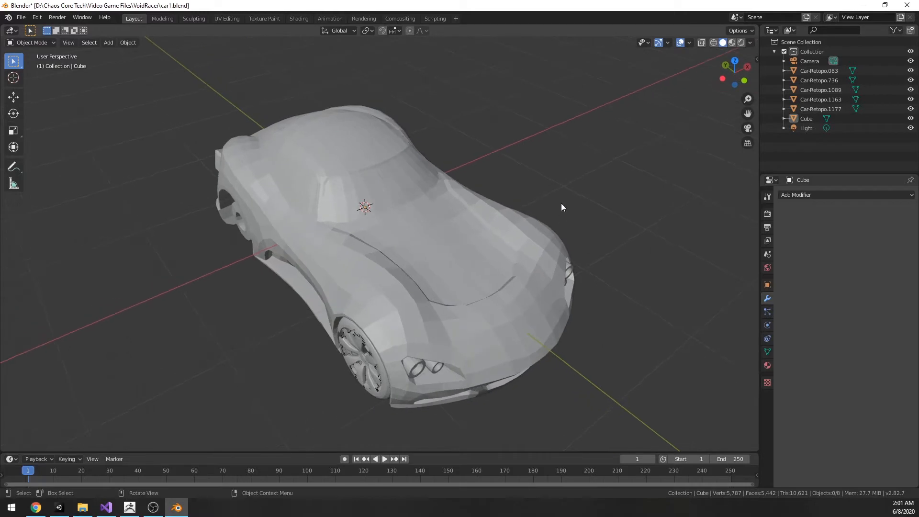
pyautogui.moveTo(593, 196)
pyautogui.mouseDown(button='middle')
pyautogui.moveTo(635, 187)
pyautogui.moveTo(604, 203)
pyautogui.moveTo(573, 203)
pyautogui.moveTo(583, 203)
pyautogui.mouseUp(button='middle')
pyautogui.scroll(5, 514, 247)
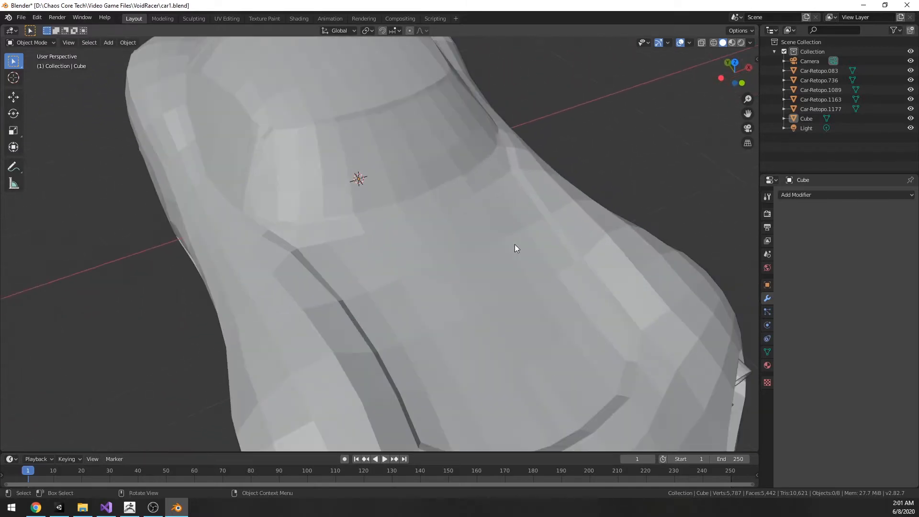
pyautogui.moveTo(515, 246); pyautogui.dragTo(462, 230, button='middle')
pyautogui.scroll(-6, 562, 226)
pyautogui.moveTo(417, 259); pyautogui.dragTo(472, 257, button='middle')
# Step: Select the car's body, underbody, headlight and rear bumper parts one after another to examine the separate low-poly meshes
pyautogui.click(472, 256)
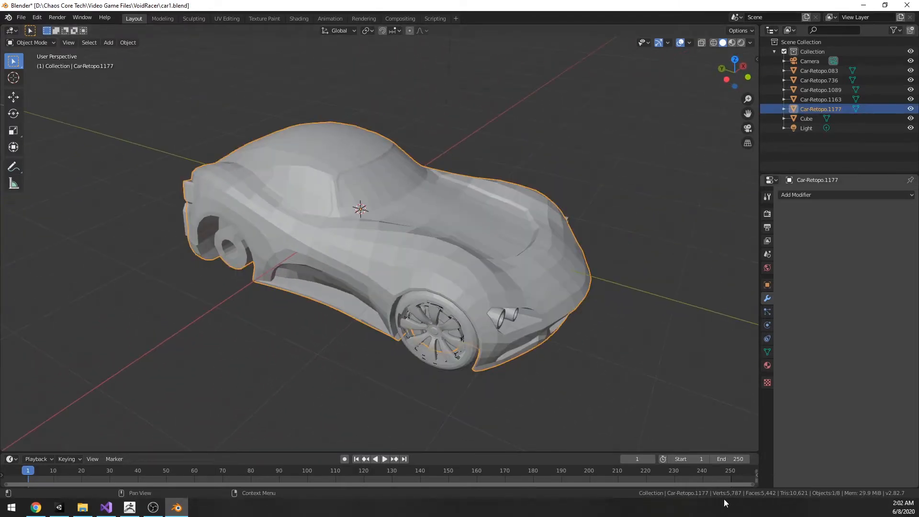
pyautogui.moveTo(705, 354); pyautogui.dragTo(565, 201, button='middle')
pyautogui.click(436, 161)
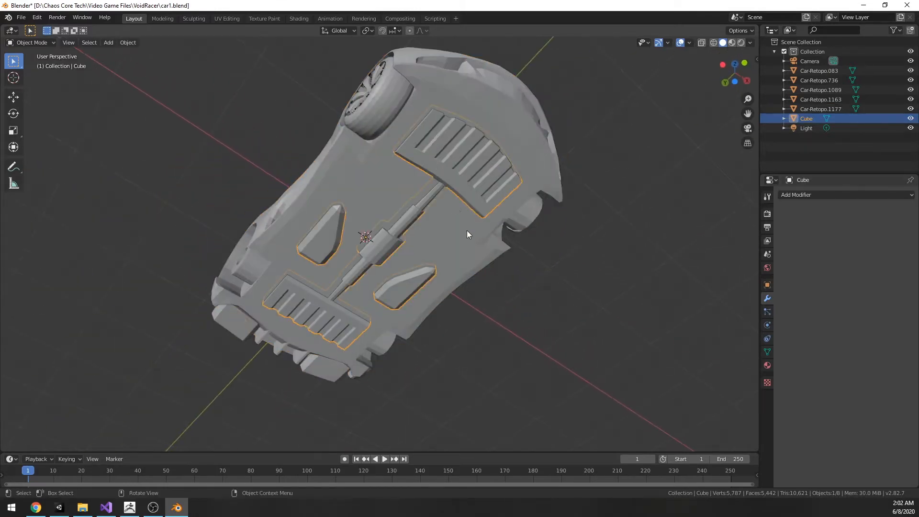
pyautogui.moveTo(466, 230); pyautogui.dragTo(538, 365, button='middle')
pyautogui.click(431, 283)
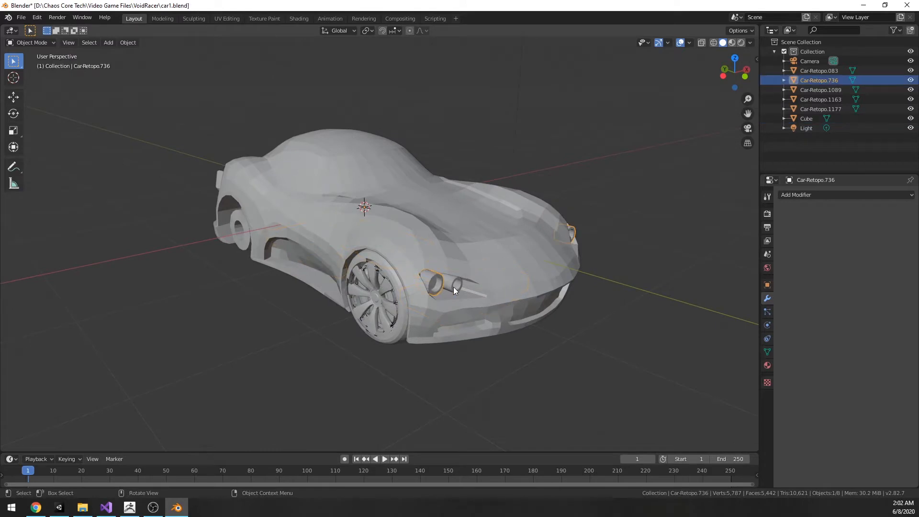
pyautogui.click(452, 286)
pyautogui.moveTo(415, 369); pyautogui.dragTo(526, 369, button='middle')
pyautogui.click(317, 332)
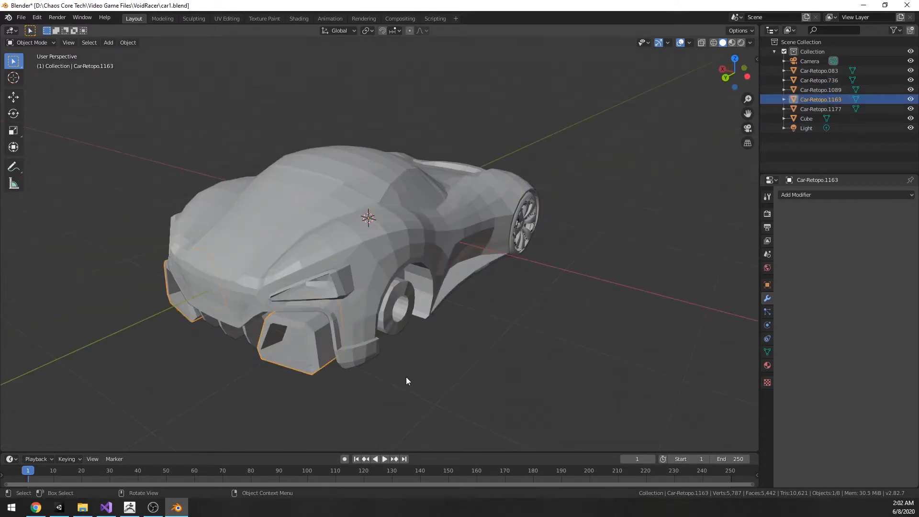
pyautogui.moveTo(406, 377); pyautogui.dragTo(458, 357, button='middle')
pyautogui.moveTo(459, 353); pyautogui.dragTo(503, 364, button='middle')
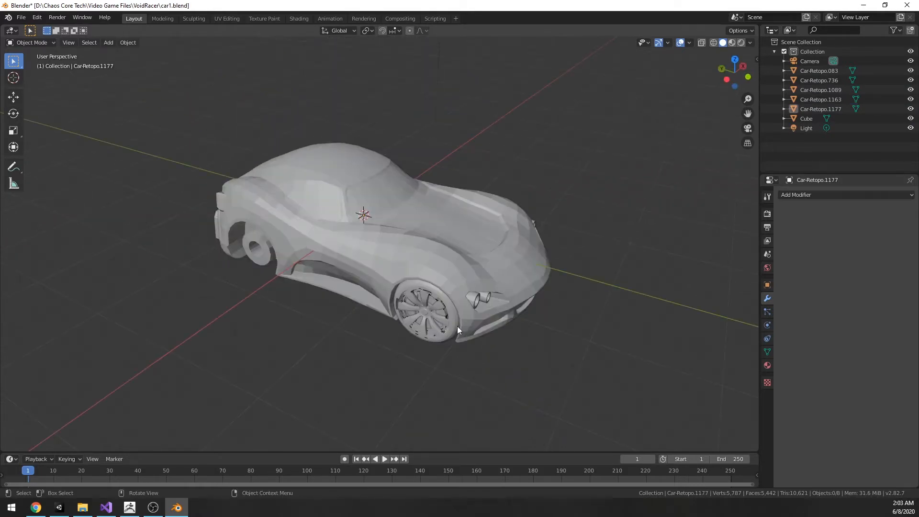
pyautogui.moveTo(457, 327); pyautogui.dragTo(505, 357, button='middle')
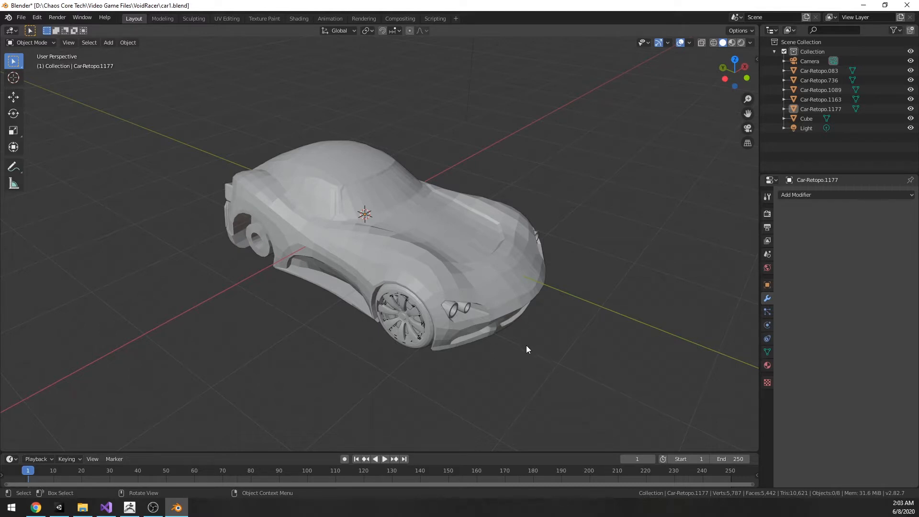
# Step: Switch to ZBrush, examine the detailed Car-UVed1 subtool and open its Geometry settings
pyautogui.click(131, 512)
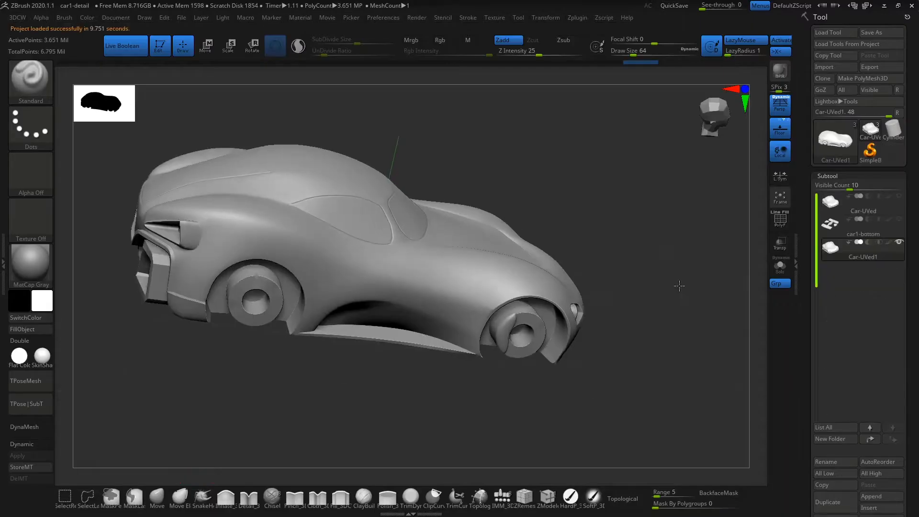
pyautogui.moveTo(681, 285); pyautogui.dragTo(673, 274)
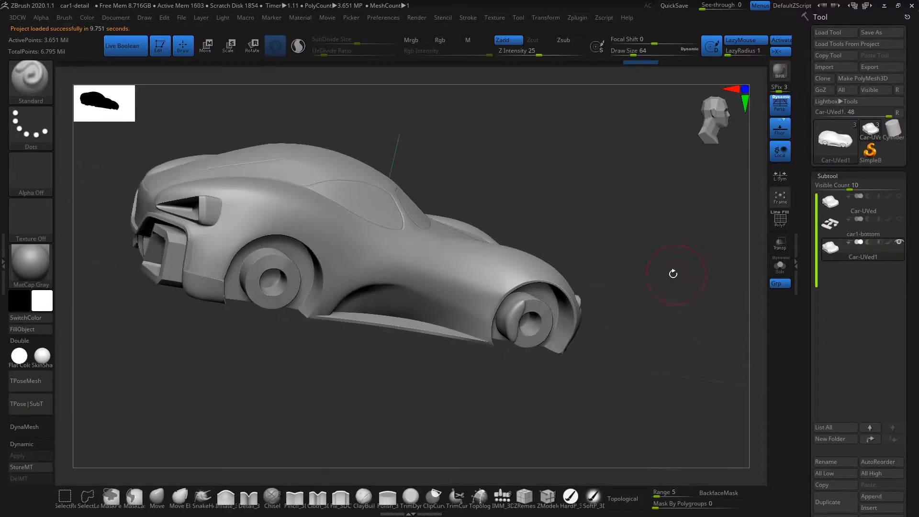
pyautogui.moveTo(616, 245); pyautogui.dragTo(652, 297)
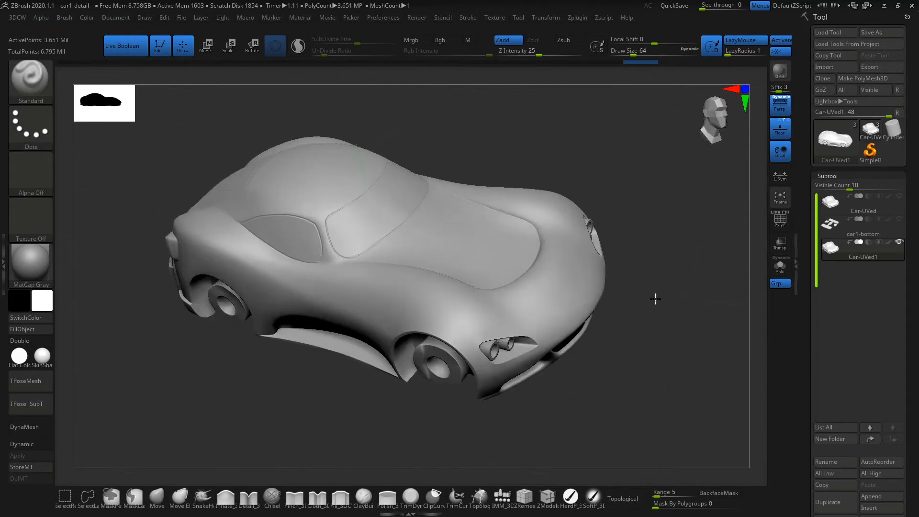
pyautogui.scroll(-6, 913, 340)
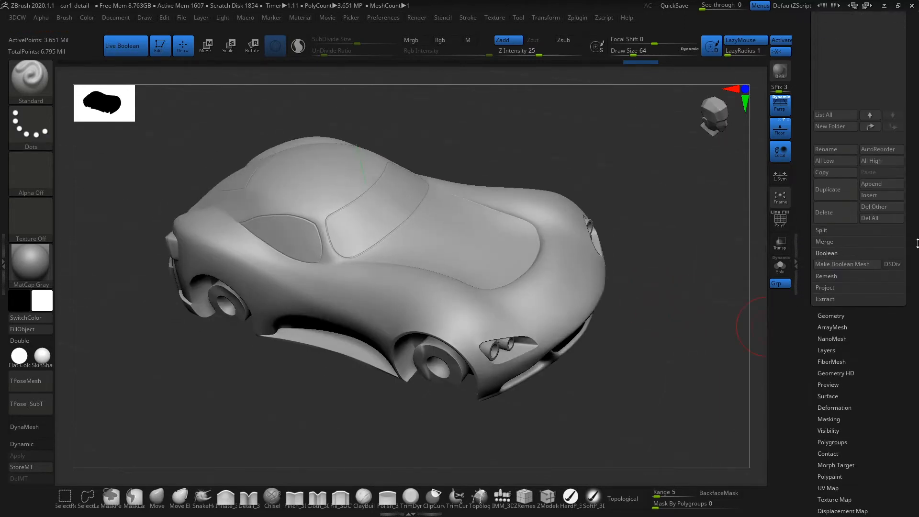
pyautogui.moveTo(590, 359); pyautogui.dragTo(601, 352)
pyautogui.click(830, 315)
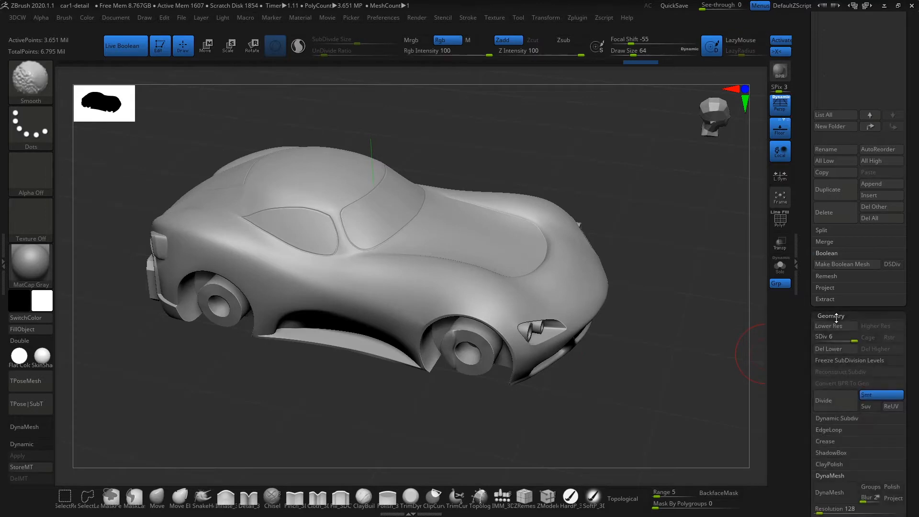
pyautogui.moveTo(662, 352); pyautogui.dragTo(664, 352)
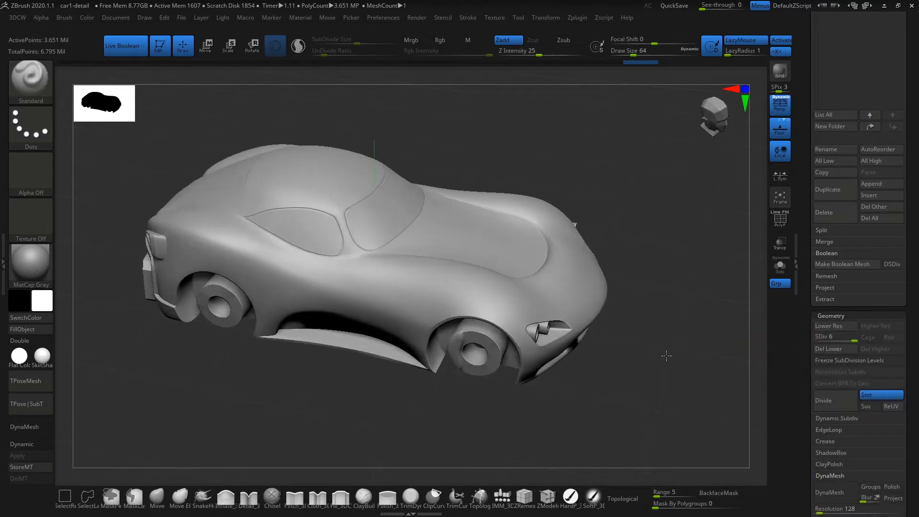
# Step: Compare the car at subdivision levels 1 and 6, ending on level 1
pyautogui.moveTo(835, 341); pyautogui.dragTo(803, 338)
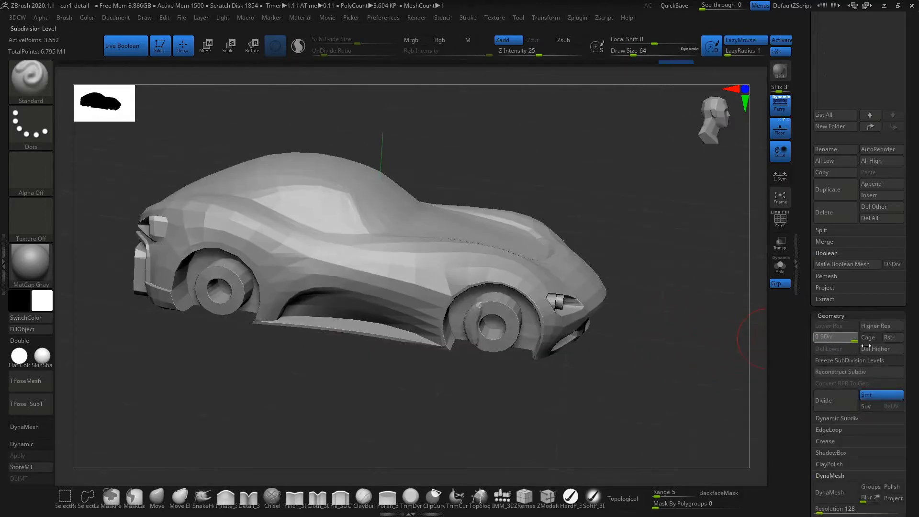
pyautogui.moveTo(656, 371); pyautogui.dragTo(613, 348)
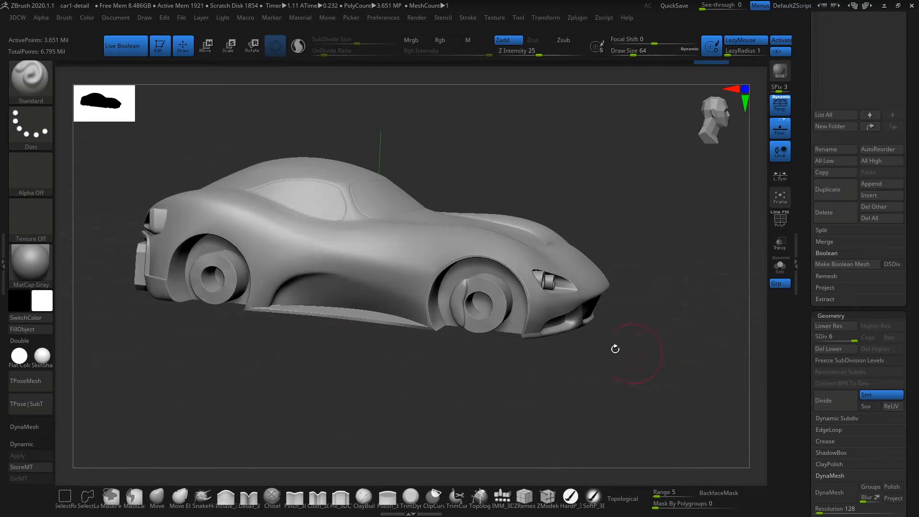
pyautogui.moveTo(852, 340); pyautogui.dragTo(813, 343)
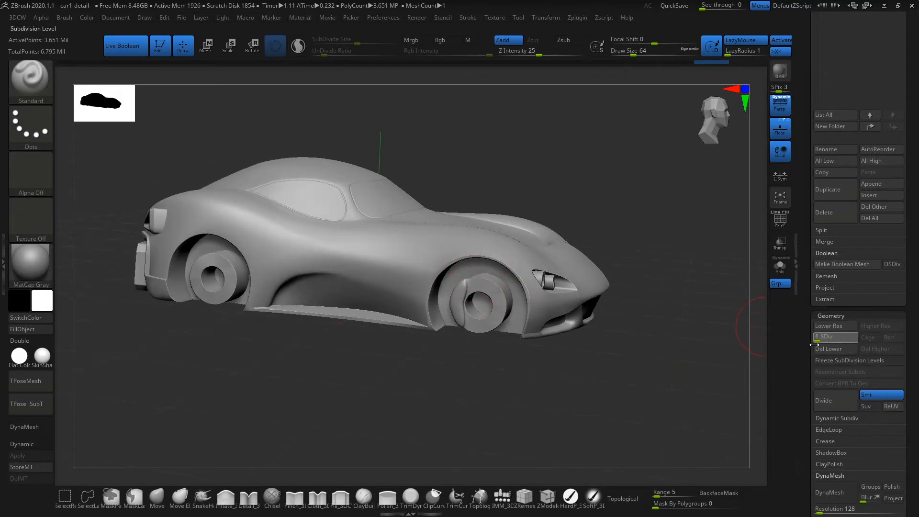
# Step: Choose the ZModeler brush and show the polyframe to examine the low-level topology around the front fender
pyautogui.click(547, 496)
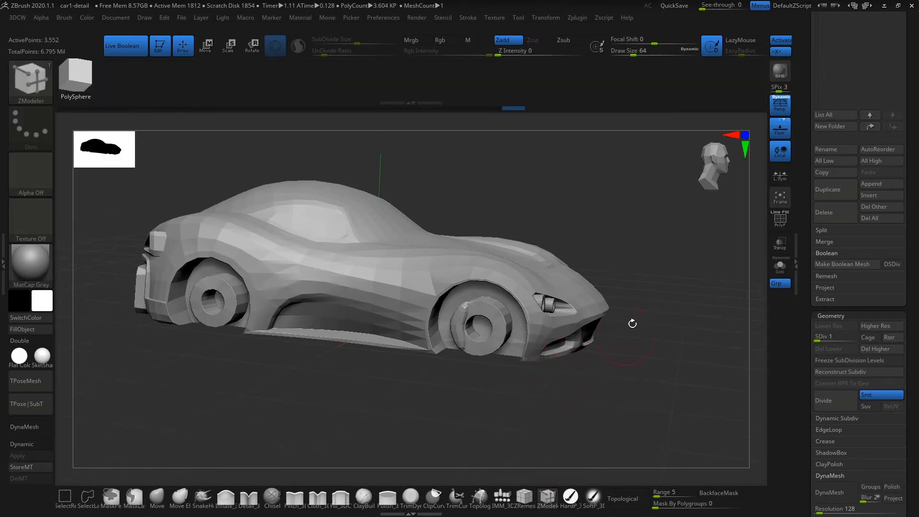
pyautogui.click(788, 223)
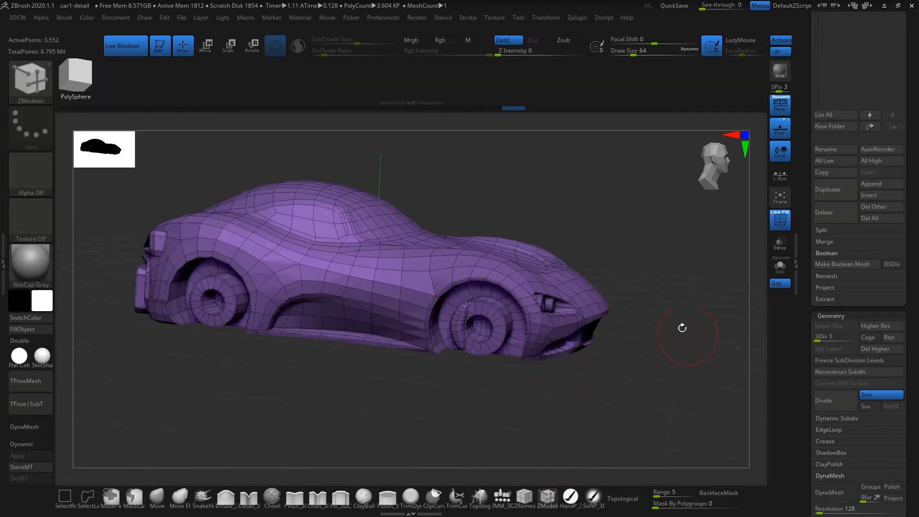
pyautogui.keyDown('ctrl'); pyautogui.moveTo(677, 307); pyautogui.dragTo(681, 393, button='right'); pyautogui.keyUp('ctrl')
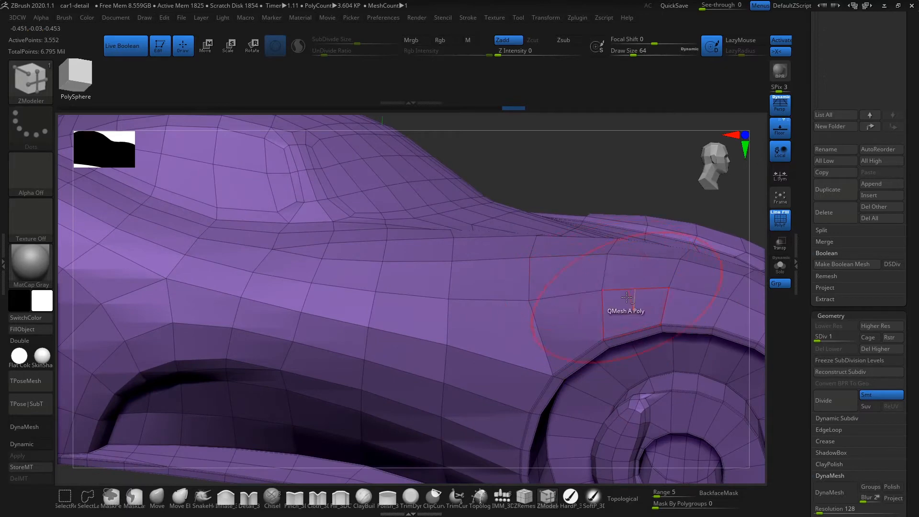
pyautogui.keyDown('alt'); pyautogui.moveTo(626, 295); pyautogui.dragTo(491, 192, button='right'); pyautogui.keyUp('alt')
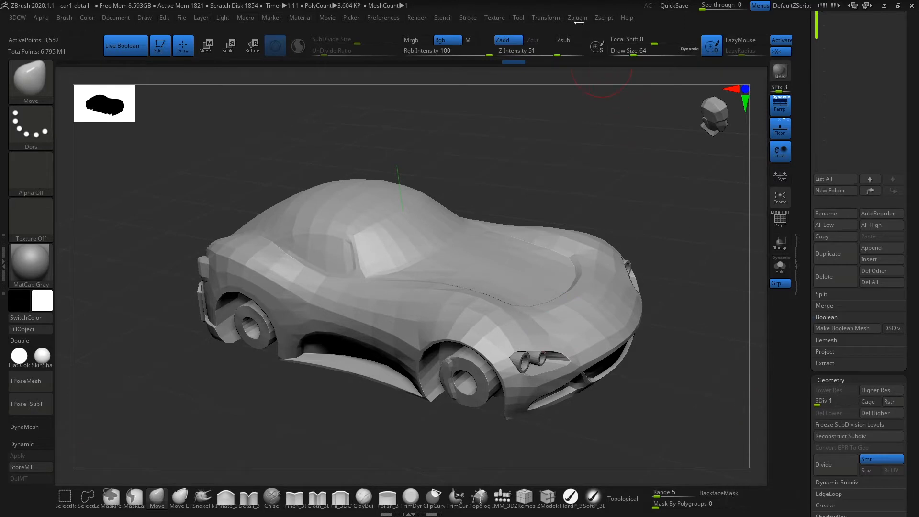
# Step: Set the car to its highest subdivision level
pyautogui.moveTo(817, 406); pyautogui.dragTo(856, 403)
pyautogui.moveTo(675, 375)
pyautogui.mouseDown()
pyautogui.moveTo(702, 342)
pyautogui.moveTo(675, 381)
pyautogui.moveTo(686, 375)
pyautogui.mouseUp()
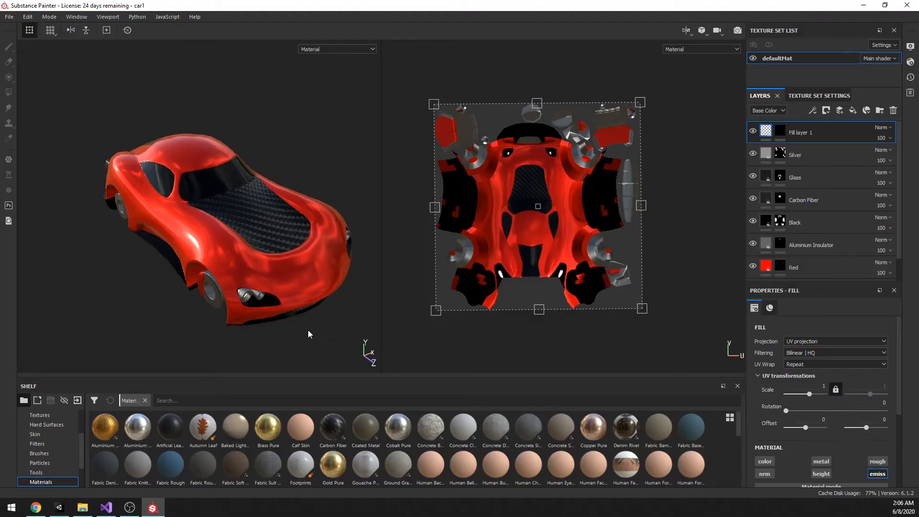
# Step: Switch to Substance Painter, hide Fill layer 1 and examine the textured red car from several angles
pyautogui.keyDown('alt'); pyautogui.moveTo(308, 330); pyautogui.dragTo(315, 324); pyautogui.keyUp('alt')
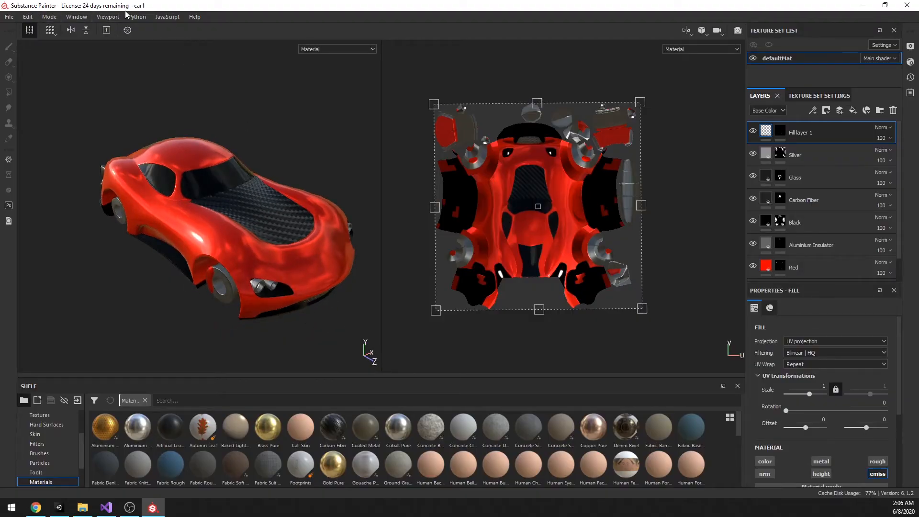
pyautogui.keyDown('alt'); pyautogui.moveTo(299, 153); pyautogui.dragTo(361, 160); pyautogui.keyUp('alt')
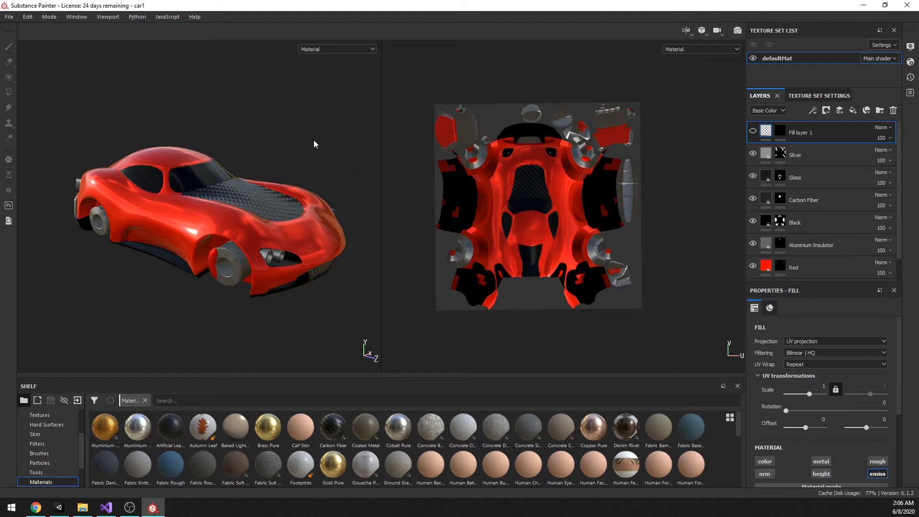
pyautogui.keyDown('alt'); pyautogui.moveTo(304, 153); pyautogui.dragTo(307, 171); pyautogui.keyUp('alt')
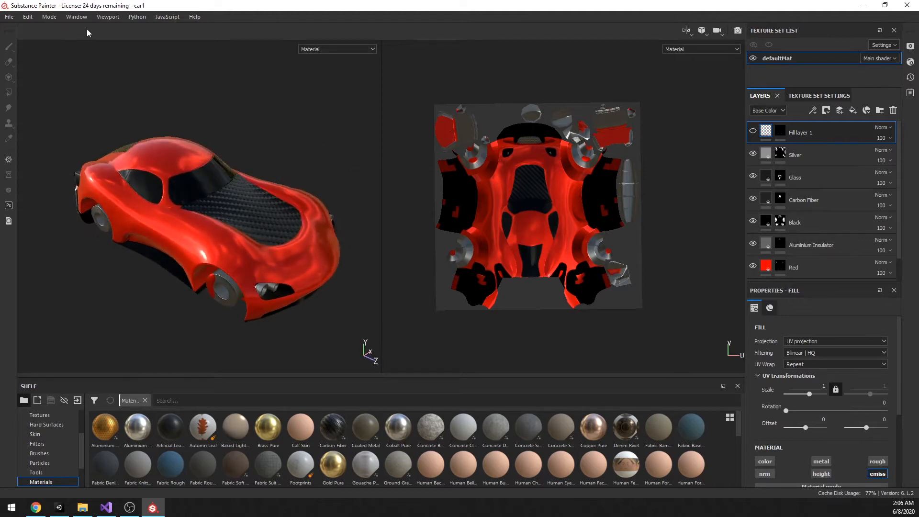
pyautogui.keyDown('alt'); pyautogui.moveTo(272, 119); pyautogui.dragTo(231, 115); pyautogui.keyUp('alt')
pyautogui.click(11, 18)
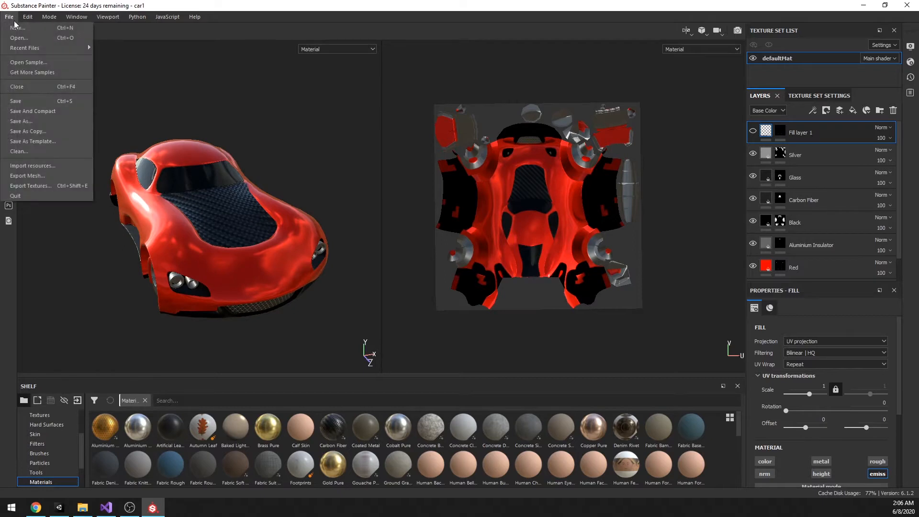
pyautogui.click(261, 14)
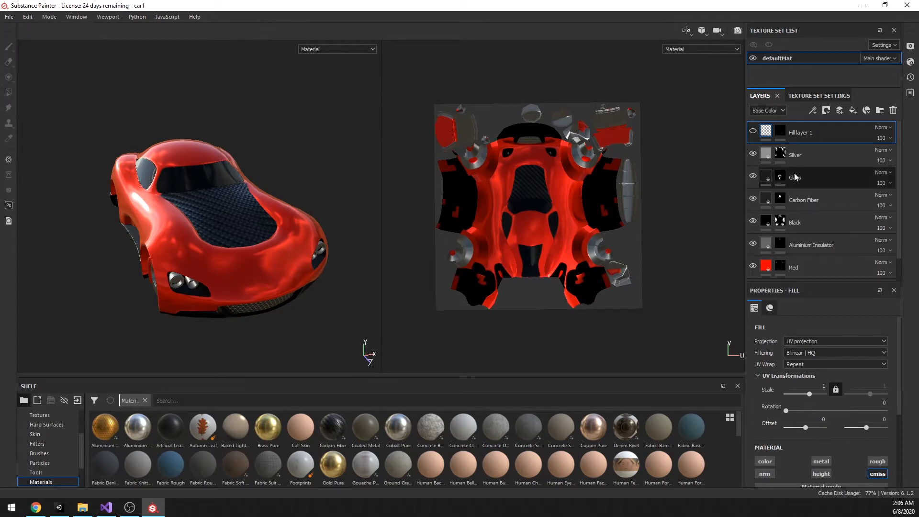
# Step: Open the mesh map baking options for the texture set, check the High Definition Meshes file path, and close them without baking
pyautogui.click(818, 95)
pyautogui.scroll(-3, 851, 236)
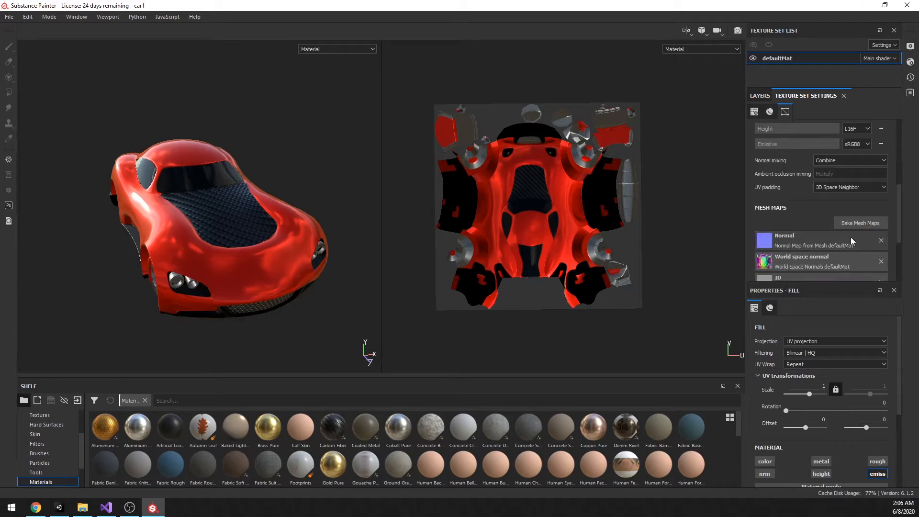
pyautogui.click(853, 223)
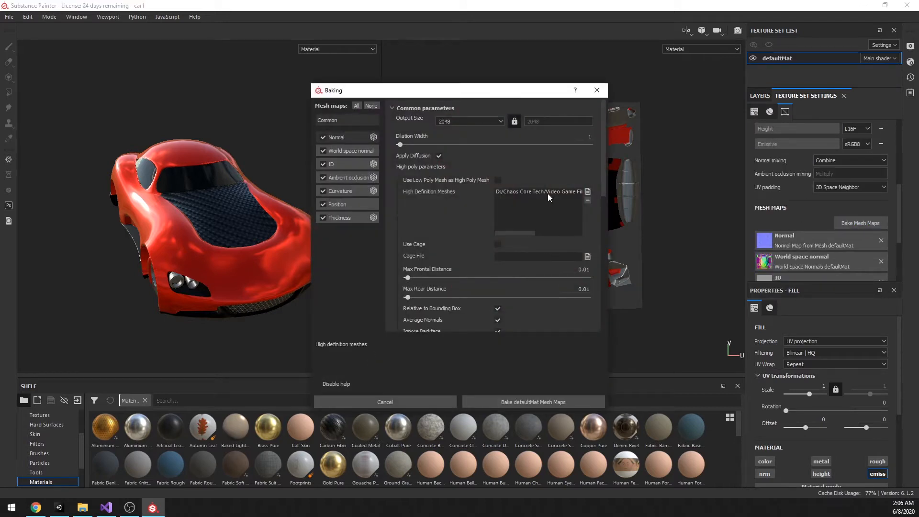
pyautogui.moveTo(536, 233); pyautogui.dragTo(579, 234)
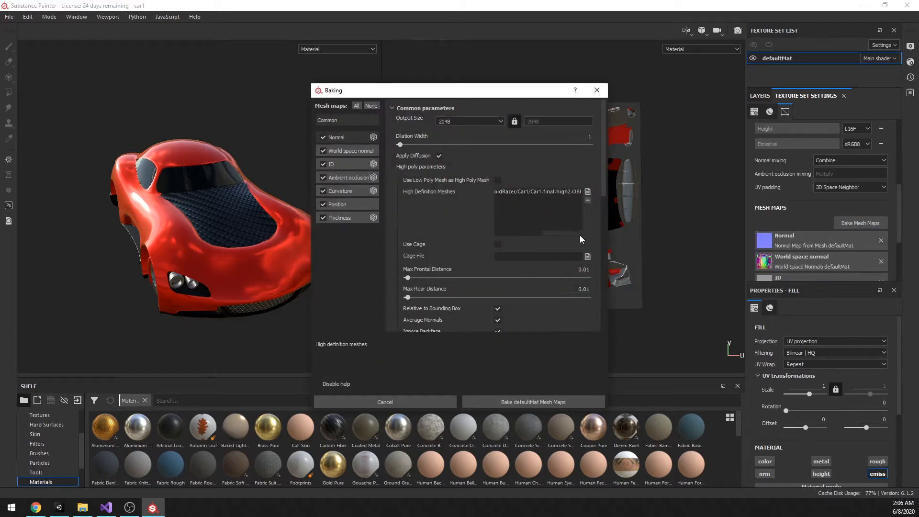
pyautogui.click(597, 90)
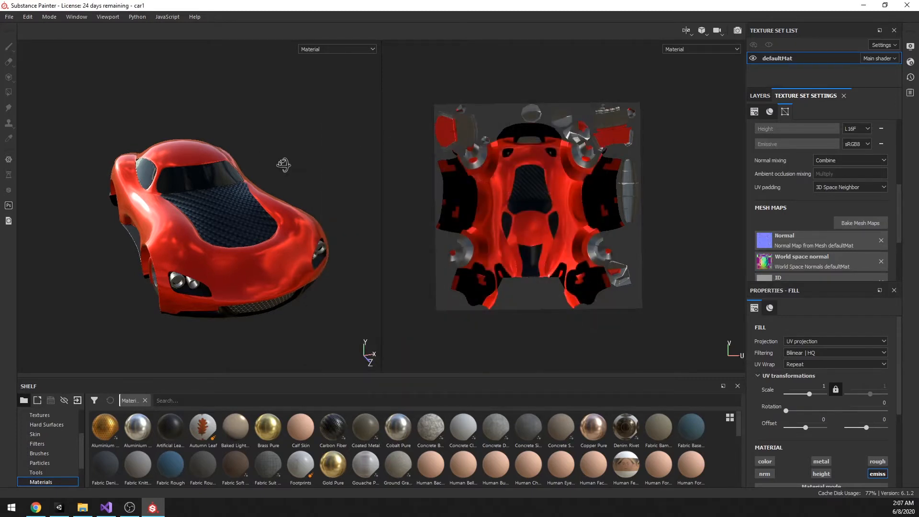
# Step: Return to the layer stack, activate the Polygon Fill tool and examine the car's wireframe from the front and over the UV layout
pyautogui.keyDown('alt'); pyautogui.moveTo(283, 164); pyautogui.dragTo(218, 187); pyautogui.keyUp('alt')
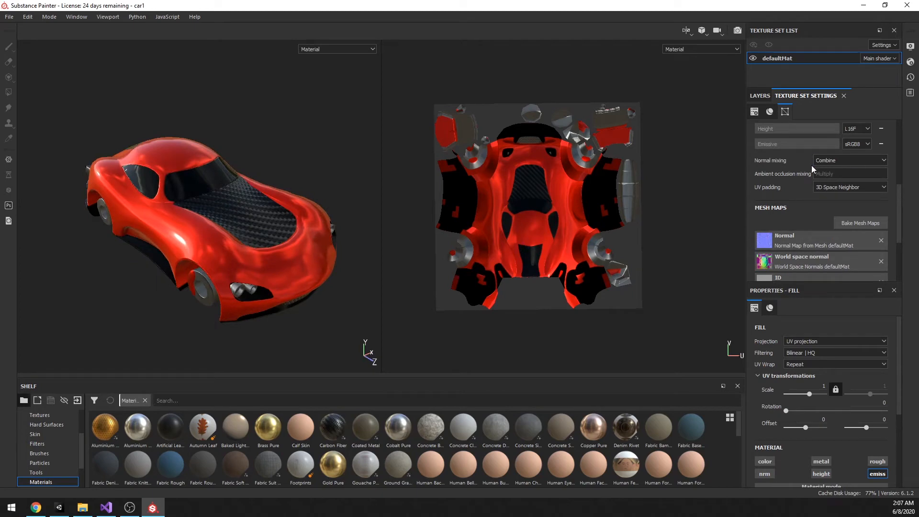
pyautogui.click(759, 95)
pyautogui.click(781, 153)
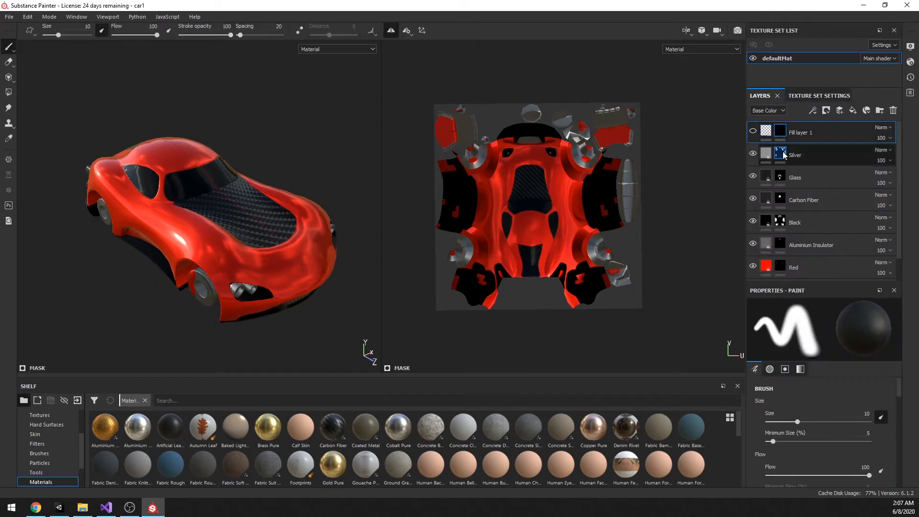
pyautogui.click(9, 92)
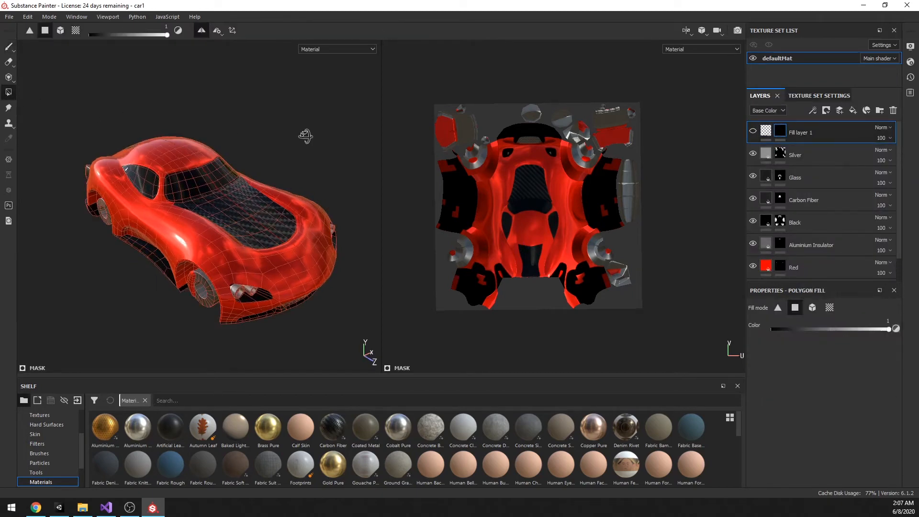
pyautogui.keyDown('alt'); pyautogui.moveTo(303, 135); pyautogui.dragTo(267, 138); pyautogui.keyUp('alt')
pyautogui.scroll(5, 256, 181)
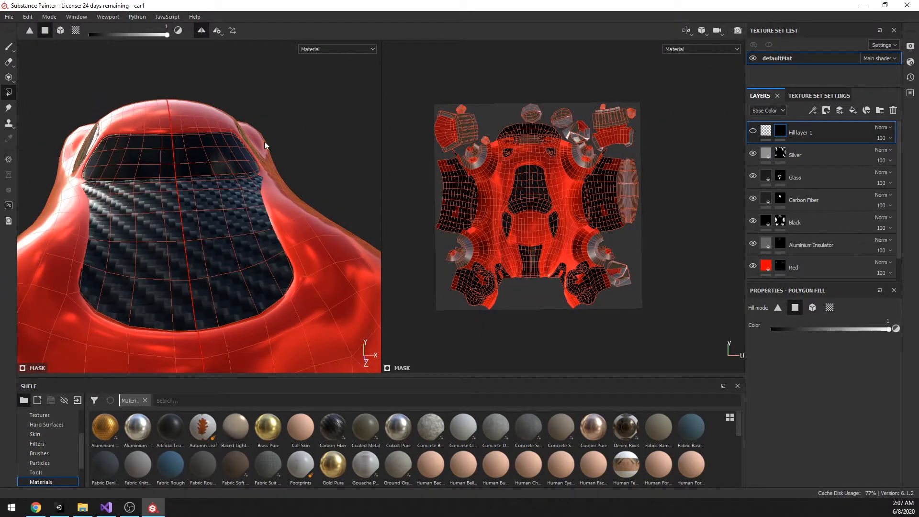
pyautogui.scroll(-5, 266, 175)
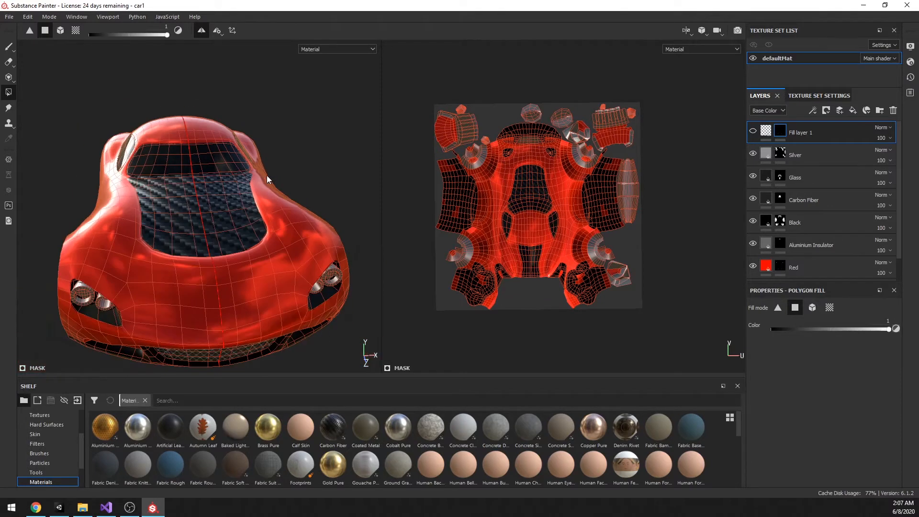
pyautogui.moveTo(266, 175)
pyautogui.keyDown('alt'); pyautogui.mouseDown()
pyautogui.moveTo(338, 170)
pyautogui.moveTo(266, 178)
pyautogui.mouseUp(); pyautogui.keyUp('alt')
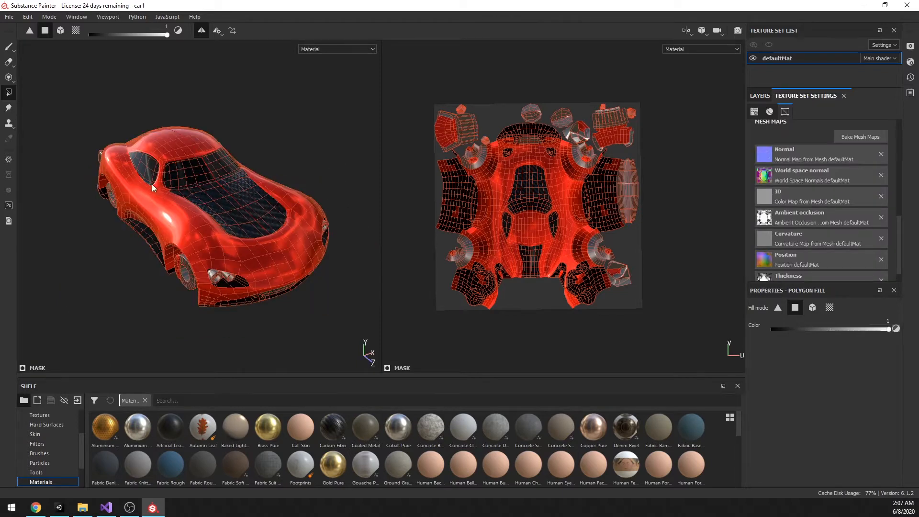
pyautogui.keyDown('alt'); pyautogui.moveTo(151, 184); pyautogui.dragTo(311, 183); pyautogui.keyUp('alt')
# Step: Switch back to the Paint tool and examine the textured car's hood, windows and side panels without the wireframe
pyautogui.click(764, 96)
pyautogui.press('1')
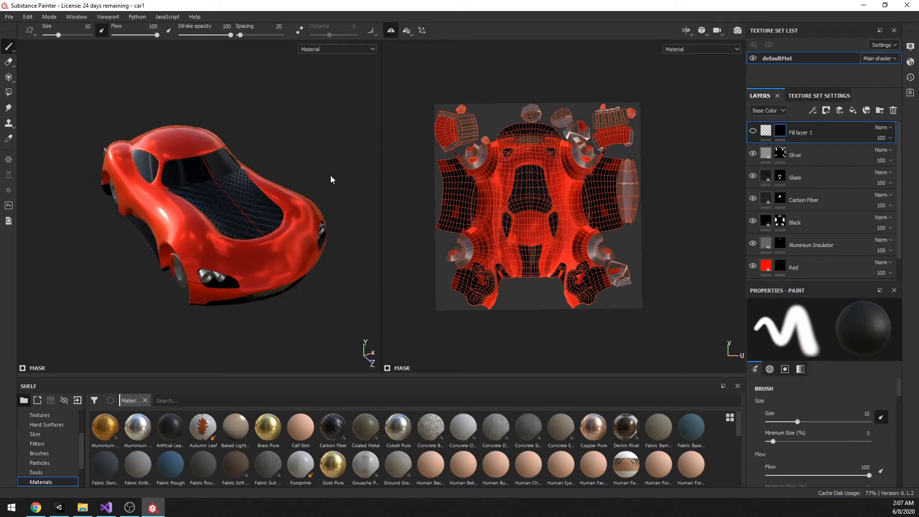
pyautogui.scroll(5, 197, 219)
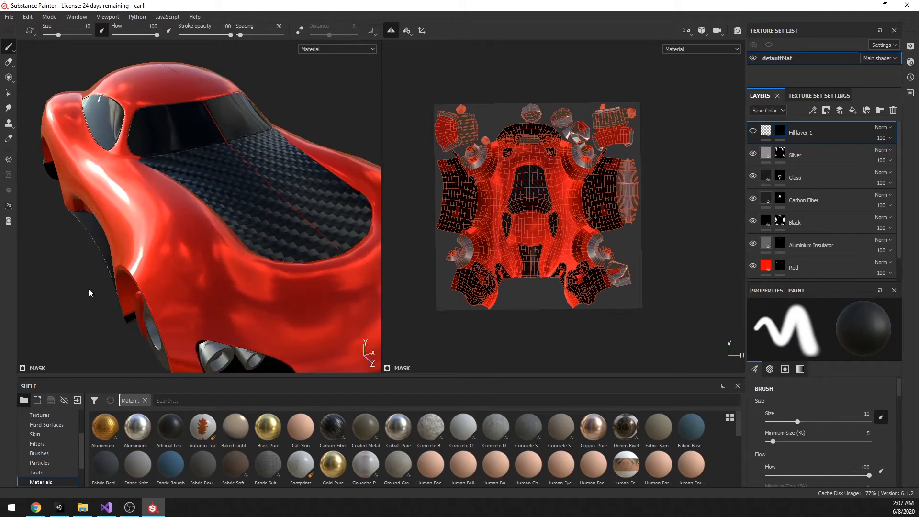
pyautogui.keyDown('alt'); pyautogui.moveTo(76, 286); pyautogui.dragTo(278, 254); pyautogui.keyUp('alt')
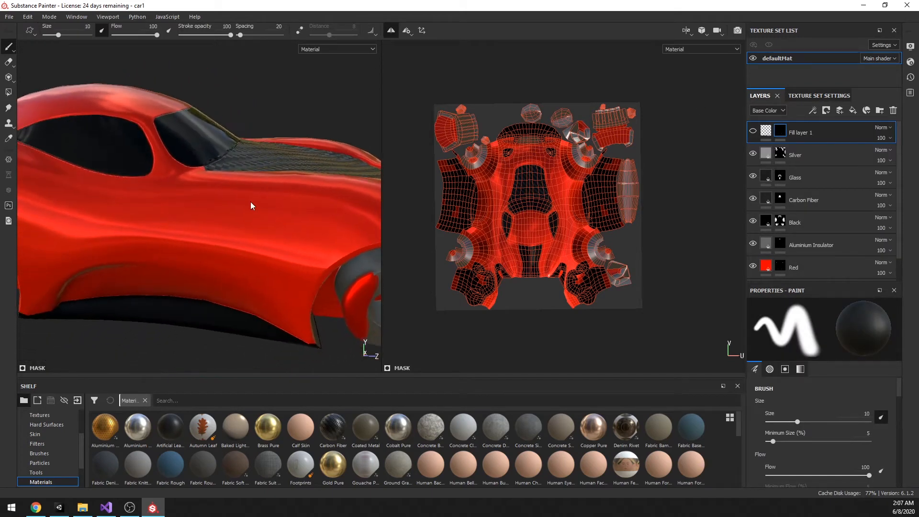
pyautogui.keyDown('alt'); pyautogui.moveTo(252, 205); pyautogui.dragTo(213, 256, button='middle'); pyautogui.keyUp('alt')
pyautogui.keyDown('alt'); pyautogui.moveTo(311, 151); pyautogui.dragTo(275, 175); pyautogui.keyUp('alt')
pyautogui.scroll(-3, 246, 210)
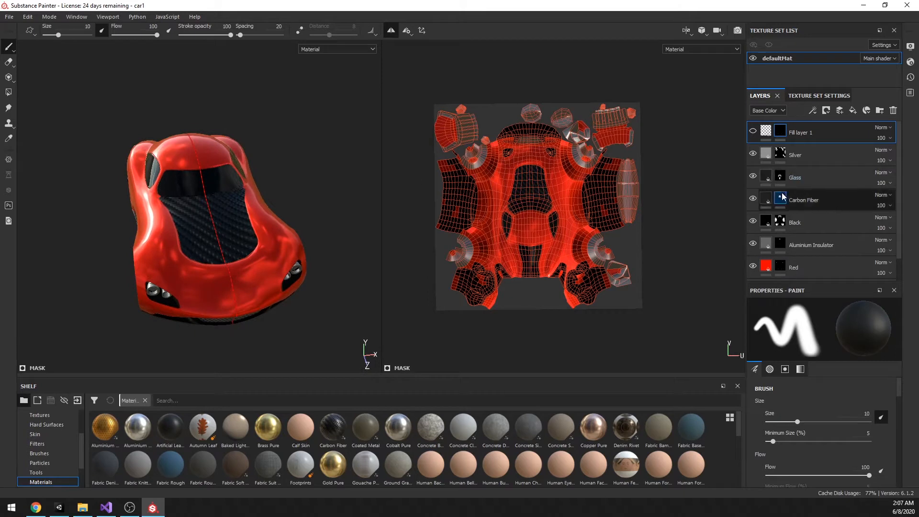
# Step: Hide the Carbon Fiber layer and show it again to compare the hood with and without it
pyautogui.click(754, 200)
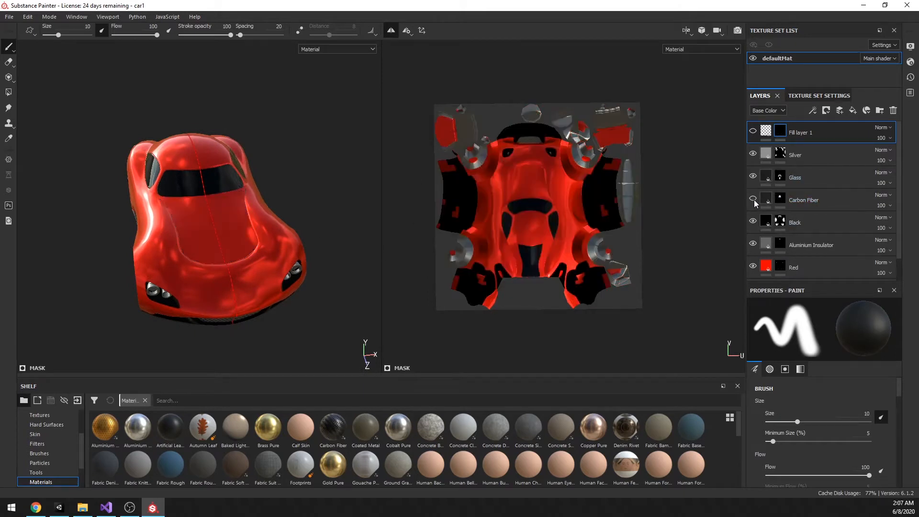
pyautogui.click(754, 200)
pyautogui.keyDown('alt'); pyautogui.moveTo(313, 287); pyautogui.dragTo(293, 201); pyautogui.keyUp('alt')
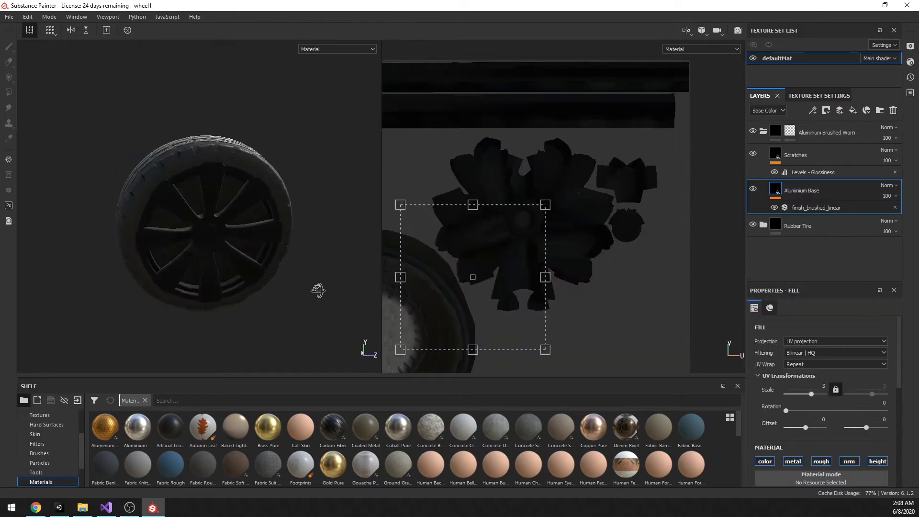
pyautogui.keyDown('alt'); pyautogui.moveTo(318, 289); pyautogui.dragTo(255, 285); pyautogui.keyUp('alt')
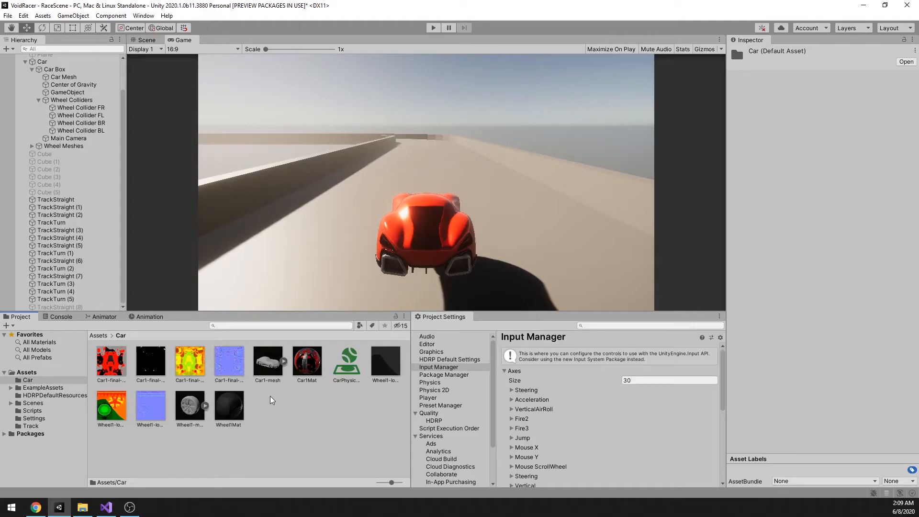
# Step: In Unity, inspect the Car1-mesh import settings and 3D preview, and the surface inputs of the Car1Mat material
pyautogui.click(267, 363)
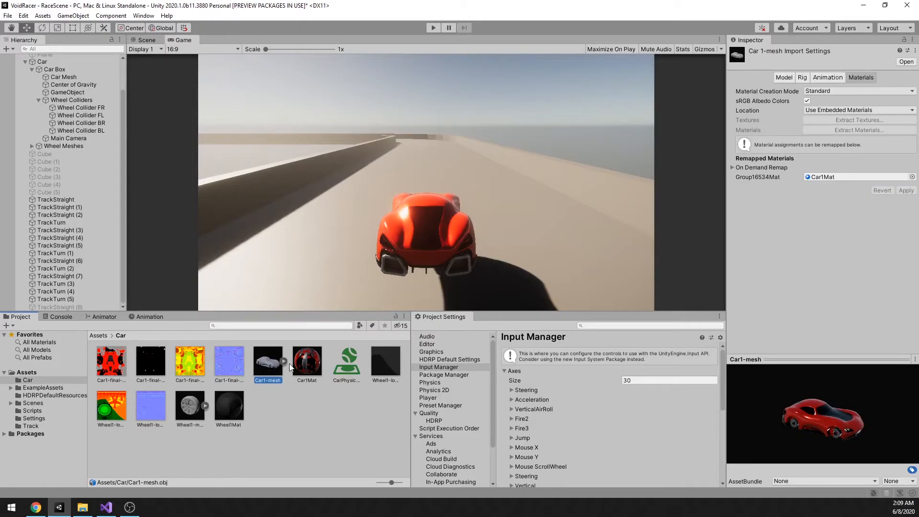
pyautogui.moveTo(863, 433); pyautogui.dragTo(831, 435)
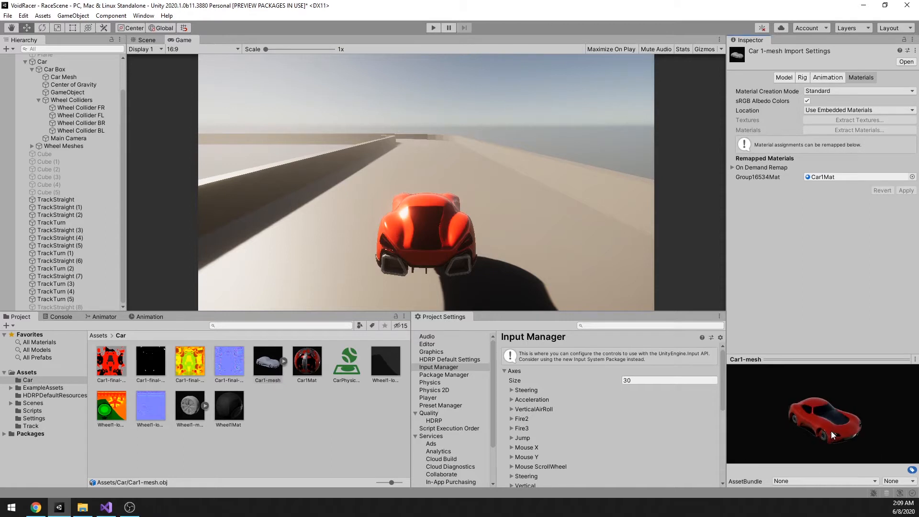
pyautogui.click(306, 376)
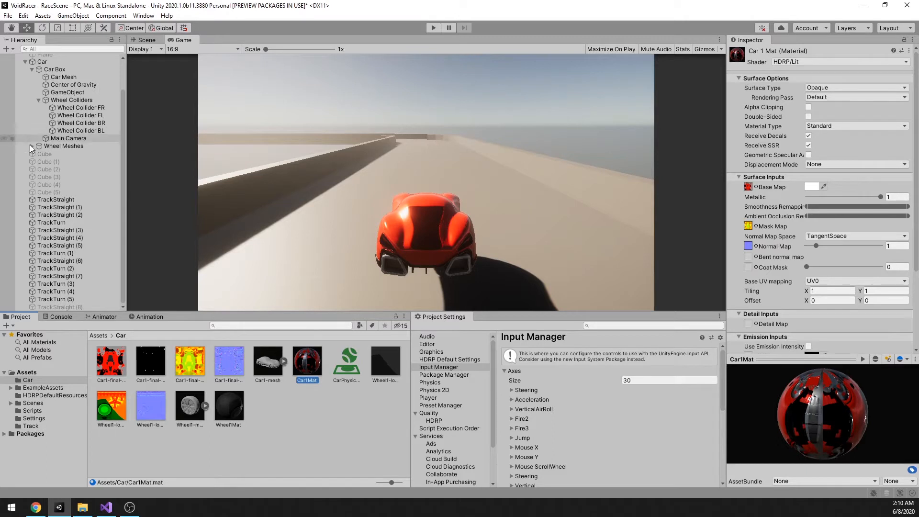
# Step: Look through the scene's object hierarchy, switch to the Scene view and examine the imported car up close from several angles
pyautogui.scroll(3, 117, 102)
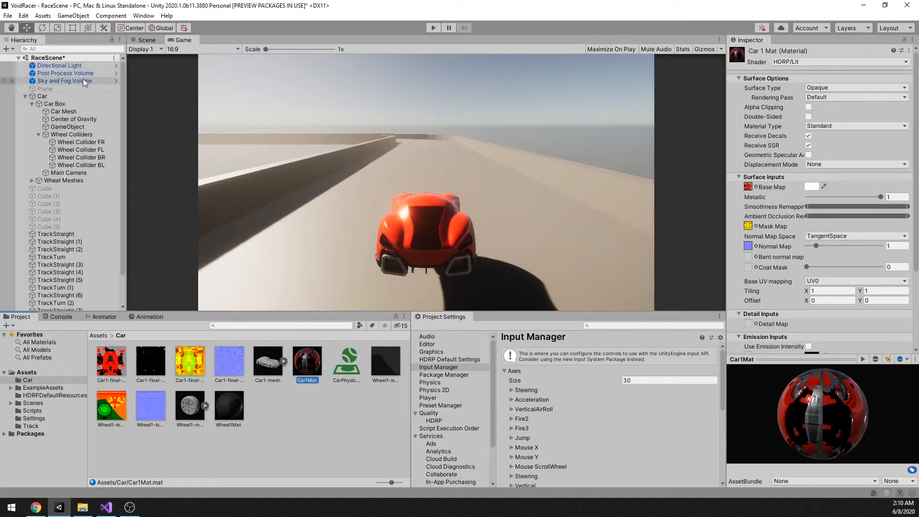
pyautogui.scroll(-3, 106, 138)
pyautogui.scroll(3, 107, 144)
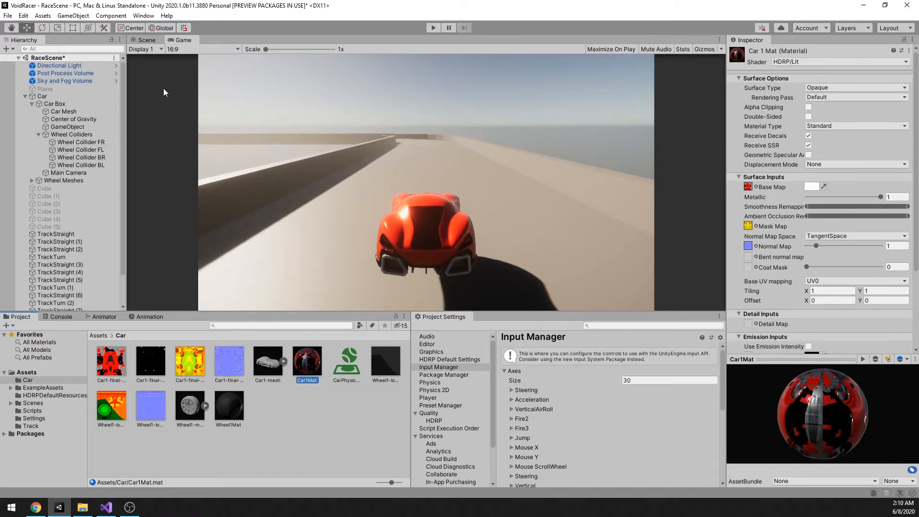
pyautogui.click(138, 43)
pyautogui.scroll(6, 504, 191)
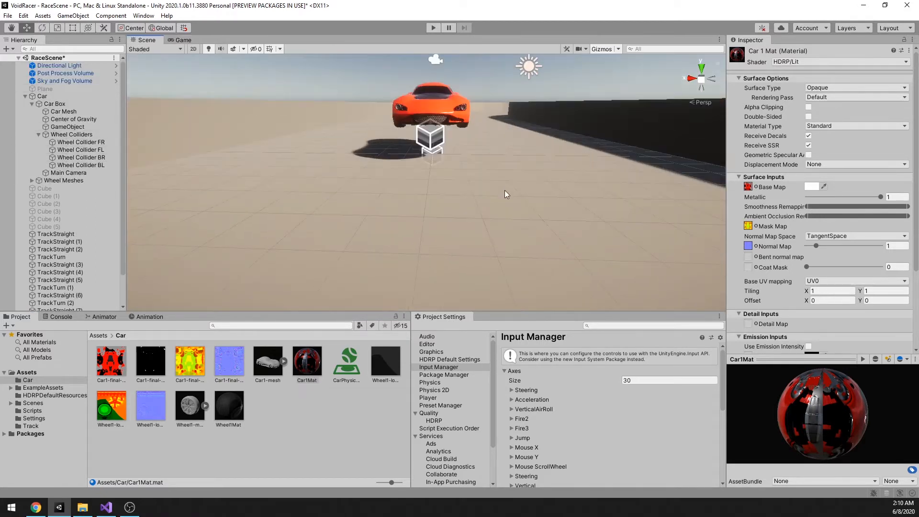
pyautogui.moveTo(504, 190); pyautogui.dragTo(486, 215, button='middle')
pyautogui.moveTo(486, 216); pyautogui.dragTo(378, 250, button='right')
pyautogui.moveTo(502, 239); pyautogui.dragTo(400, 236, button='middle')
pyautogui.moveTo(400, 236); pyautogui.dragTo(310, 232, button='right')
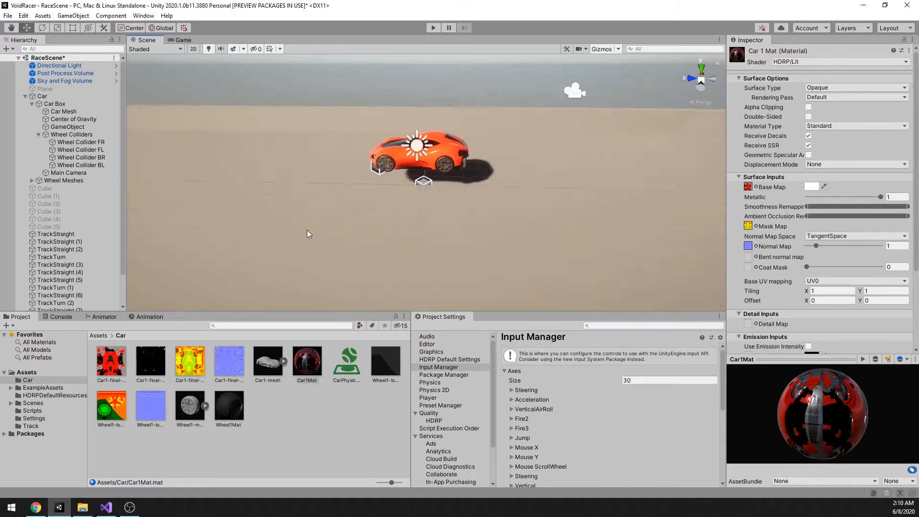
pyautogui.moveTo(310, 232); pyautogui.dragTo(335, 245, button='middle')
pyautogui.scroll(5, 513, 248)
pyautogui.moveTo(512, 248); pyautogui.dragTo(483, 229, button='middle')
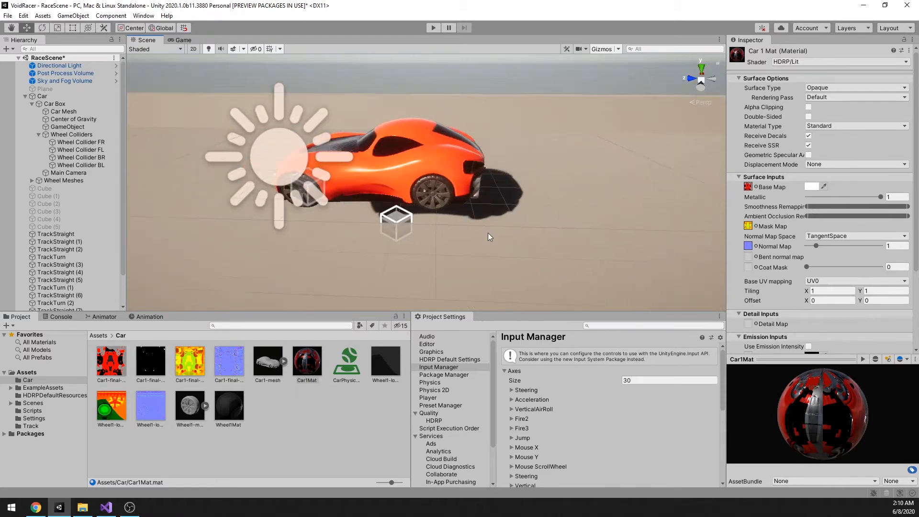
pyautogui.moveTo(488, 236); pyautogui.dragTo(578, 243, button='right')
pyautogui.moveTo(547, 242); pyautogui.dragTo(500, 246, button='middle')
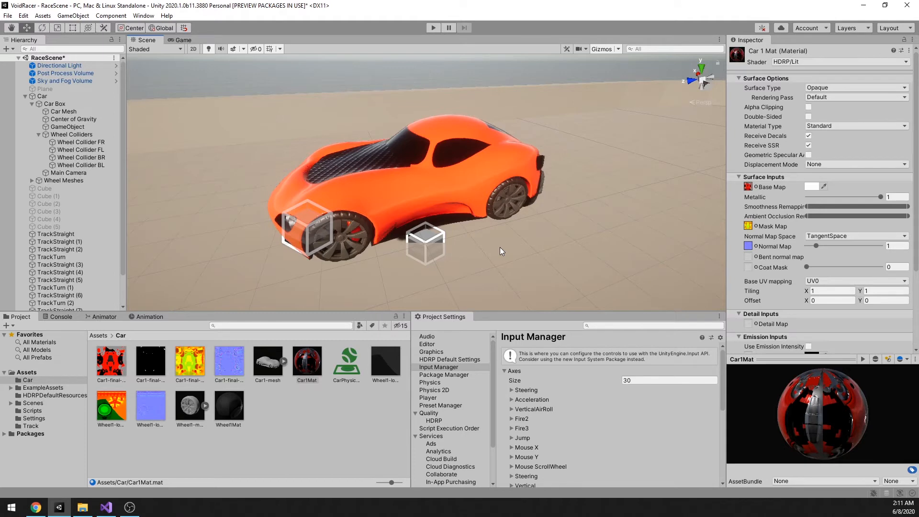
# Step: Examine the car's placement on the race track and the surrounding walls from a wider view
pyautogui.scroll(-5, 401, 177)
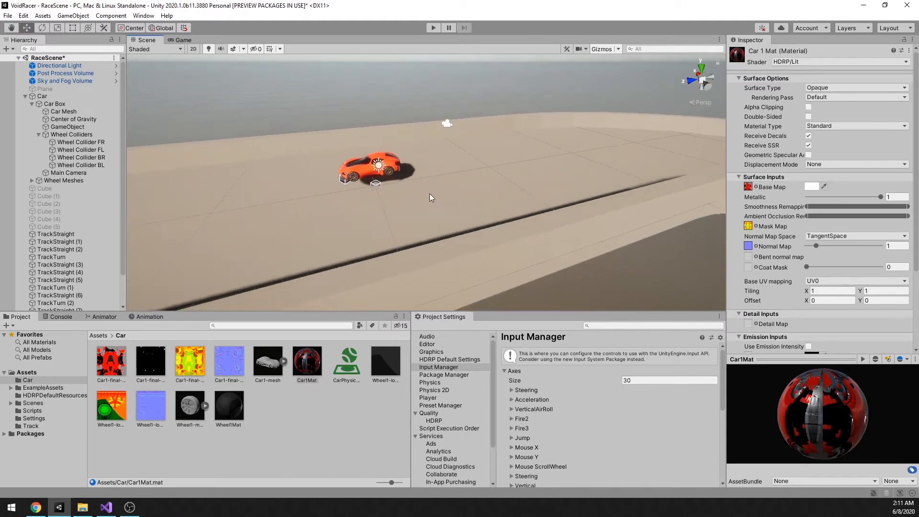
pyautogui.moveTo(429, 193); pyautogui.dragTo(367, 211, button='right')
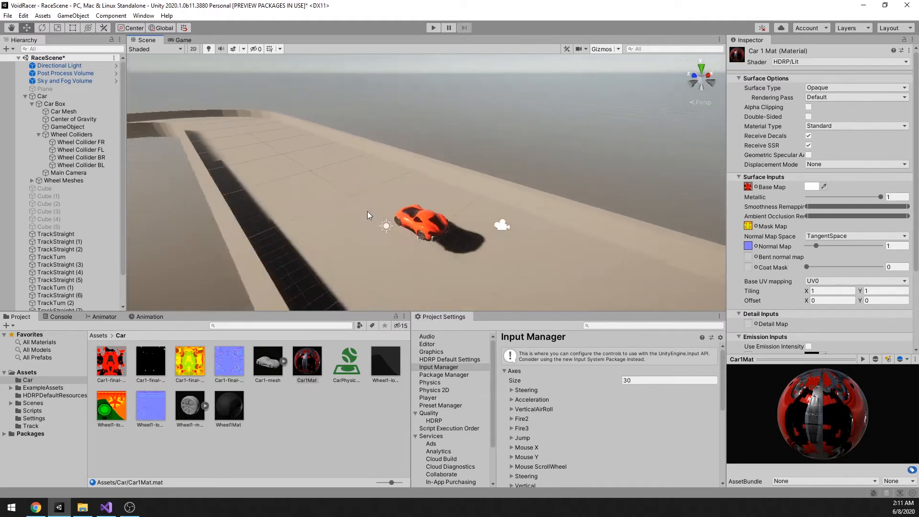
pyautogui.scroll(-6, 367, 212)
pyautogui.moveTo(442, 211); pyautogui.dragTo(318, 221, button='right')
pyautogui.scroll(5, 448, 261)
pyautogui.moveTo(607, 253); pyautogui.dragTo(463, 246, button='middle')
pyautogui.moveTo(463, 246); pyautogui.dragTo(531, 264, button='right')
pyautogui.moveTo(531, 264); pyautogui.dragTo(559, 281, button='middle')
pyautogui.scroll(1, 588, 262)
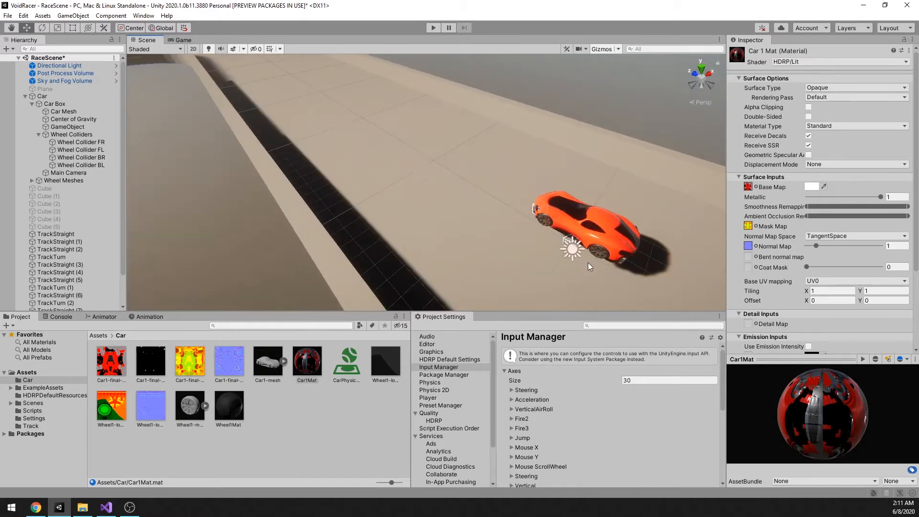
pyautogui.moveTo(588, 262); pyautogui.dragTo(644, 223, button='right')
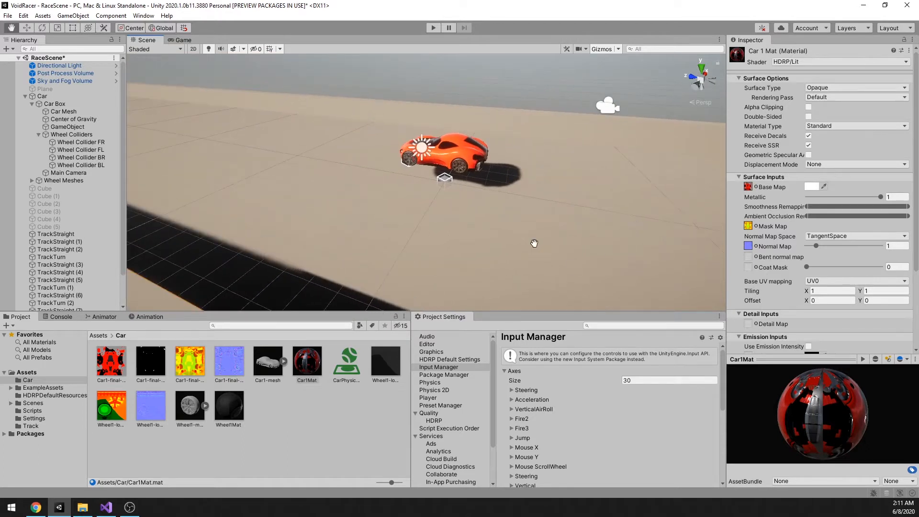
pyautogui.moveTo(534, 243); pyautogui.dragTo(510, 256, button='middle')
pyautogui.moveTo(509, 255); pyautogui.dragTo(582, 254, button='right')
pyautogui.moveTo(583, 254)
pyautogui.mouseDown(button='middle')
pyautogui.moveTo(610, 247)
pyautogui.moveTo(589, 248)
pyautogui.mouseUp(button='middle')
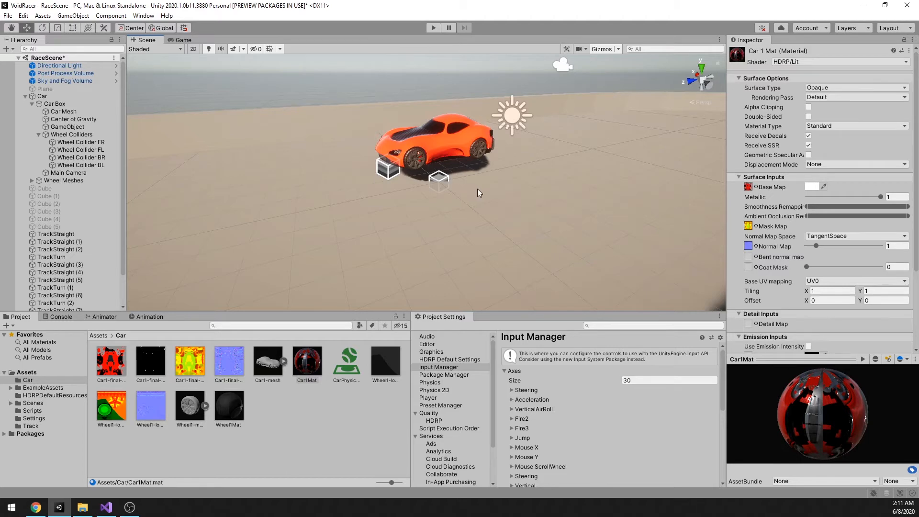
# Step: Select the four wheel colliders FR, FL, BR and BL together to review their shared suspension and friction settings
pyautogui.moveTo(502, 202); pyautogui.dragTo(522, 234, button='middle')
pyautogui.scroll(2, 496, 221)
pyautogui.scroll(-2, 496, 221)
pyautogui.scroll(1, 496, 221)
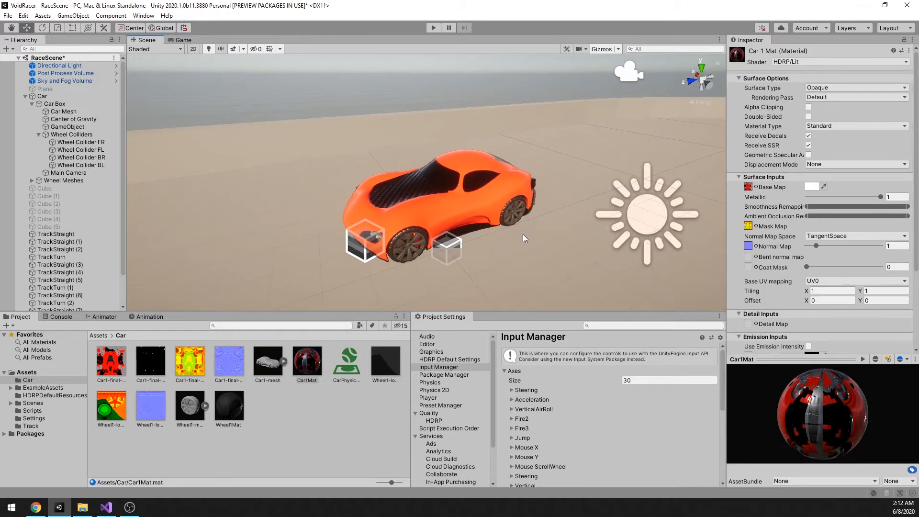
pyautogui.moveTo(488, 257); pyautogui.dragTo(499, 251, button='middle')
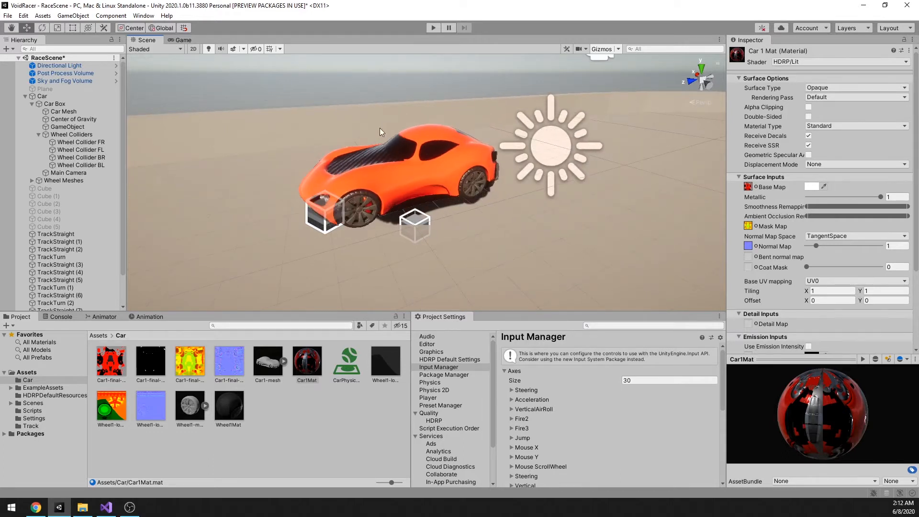
pyautogui.click(99, 142)
pyautogui.keyDown('shift'); pyautogui.click(99, 165); pyautogui.keyUp('shift')
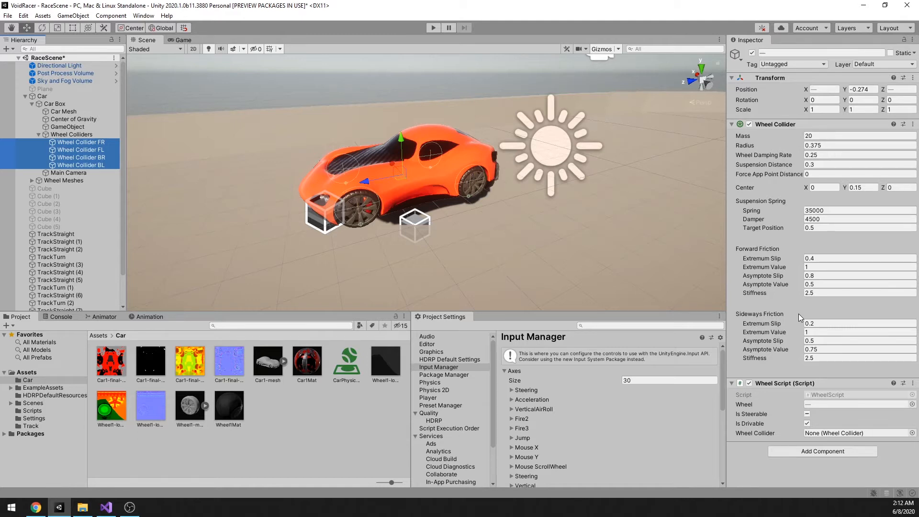
# Step: Run the game and test-drive the car around the track, steering through its turns
pyautogui.click(432, 27)
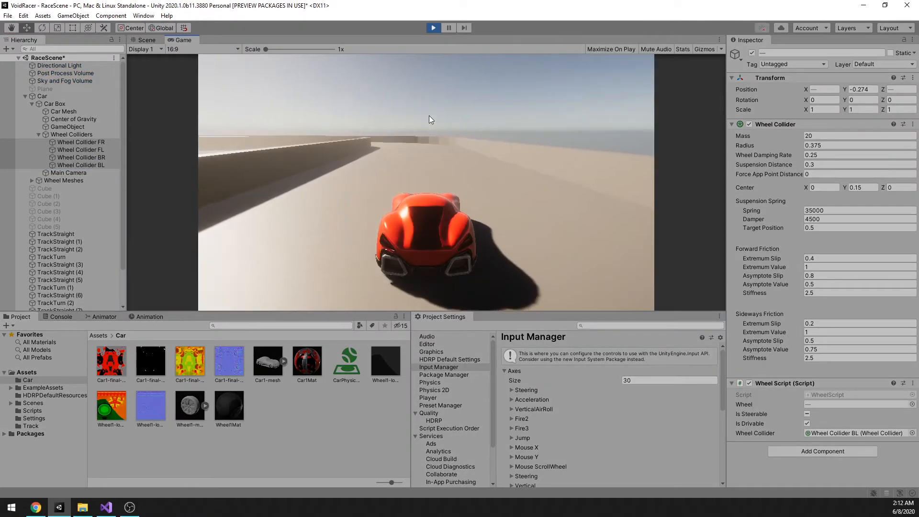
pyautogui.press('a')
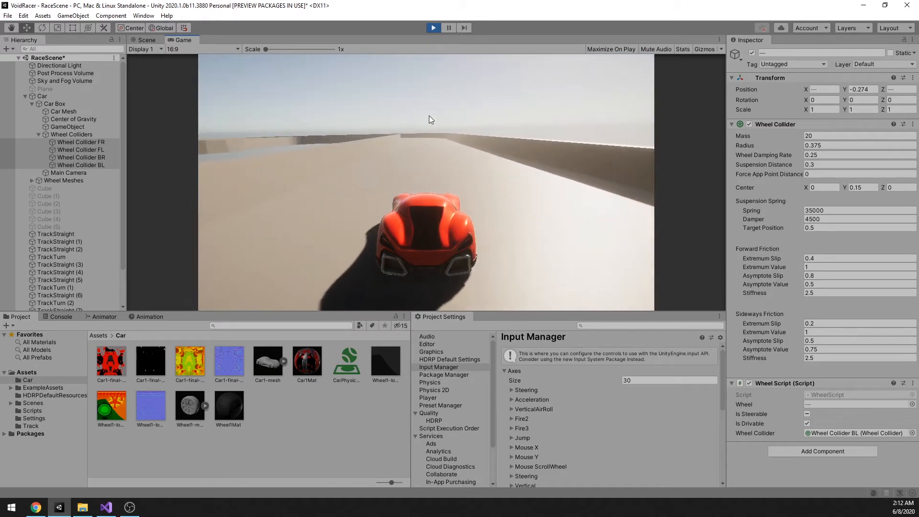
pyautogui.press('a')
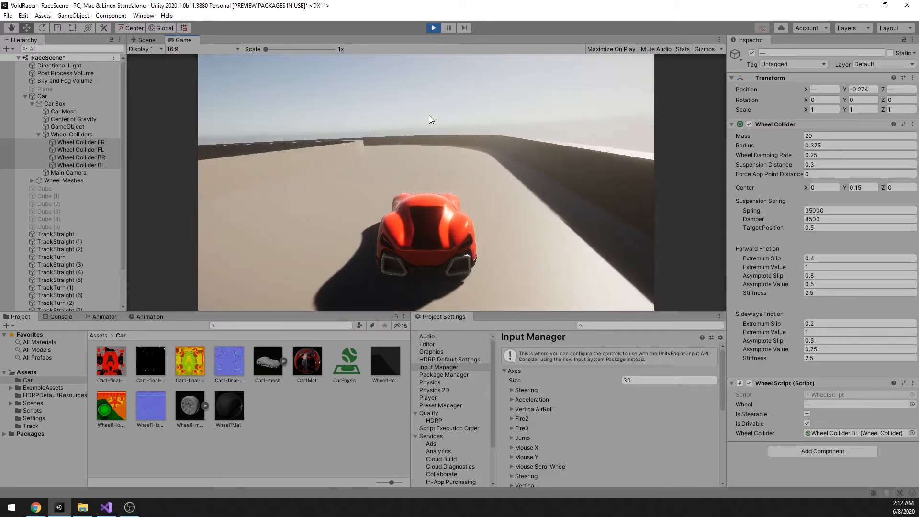
pyautogui.press('a')
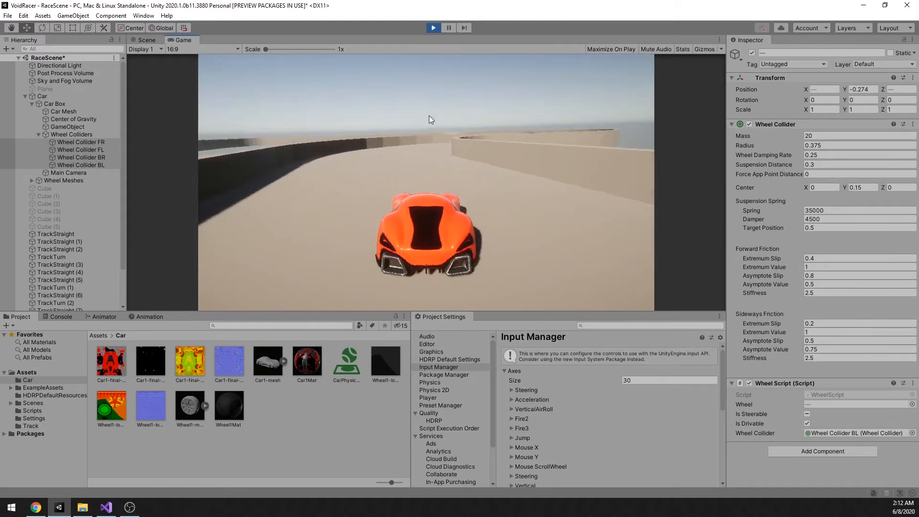
pyautogui.press('d')
pyautogui.press('a')
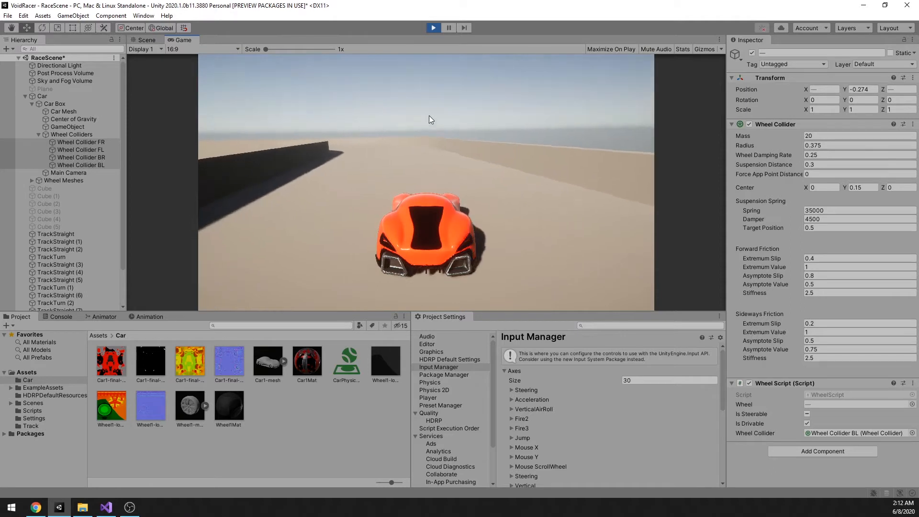
pyautogui.press('a')
pyautogui.press('a')
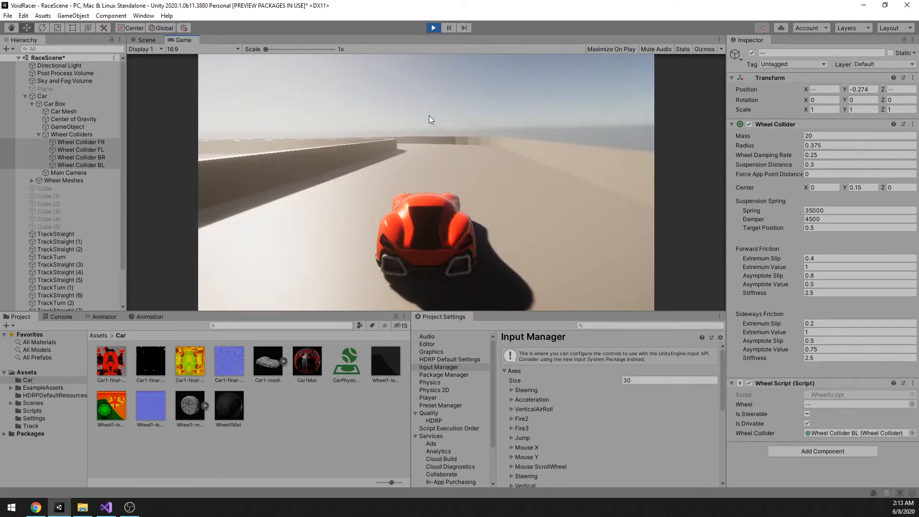
# Step: Keep test-driving the car for several laps, steering through the track's curves and S-bends without leaving the walled course
pyautogui.press('a')
pyautogui.press('a')
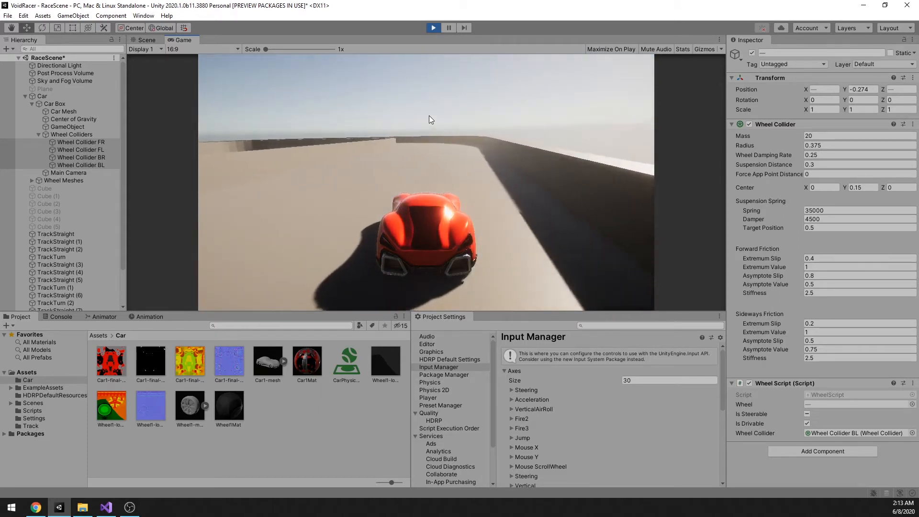
pyautogui.press('a')
pyautogui.press('a')
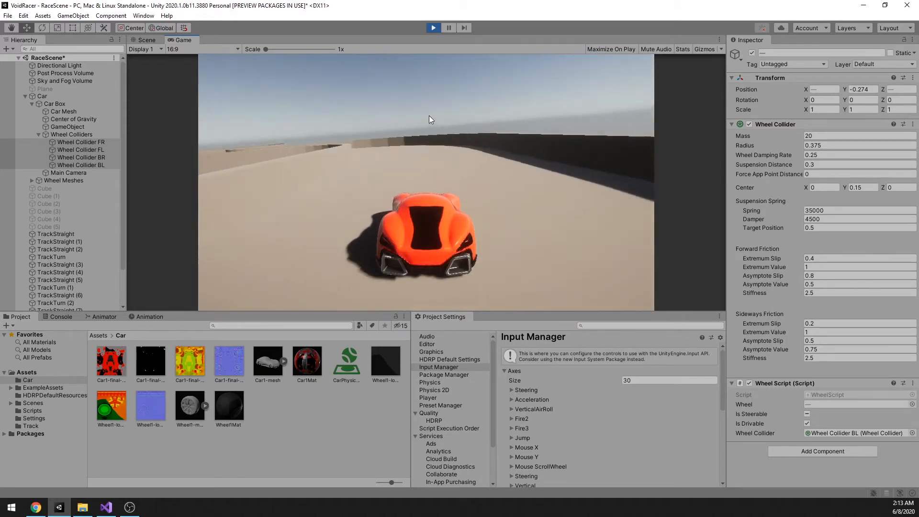
pyautogui.press('a')
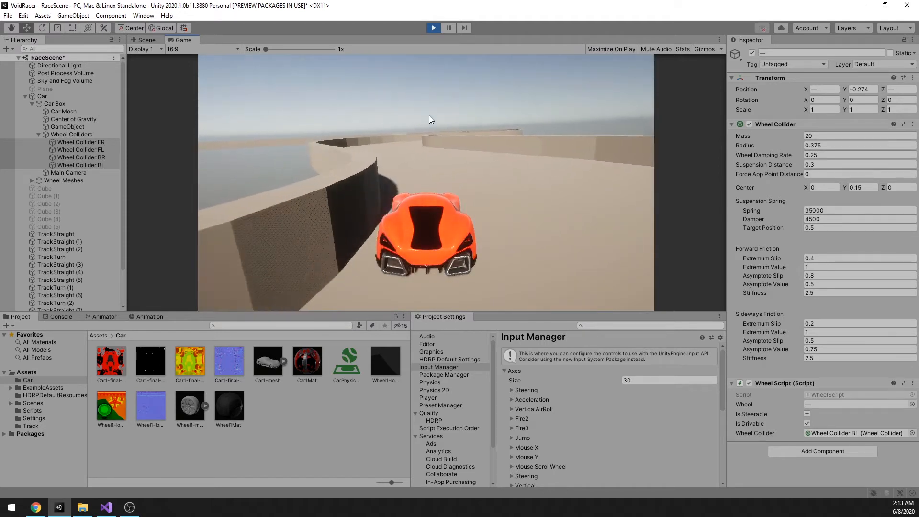
pyautogui.press('d')
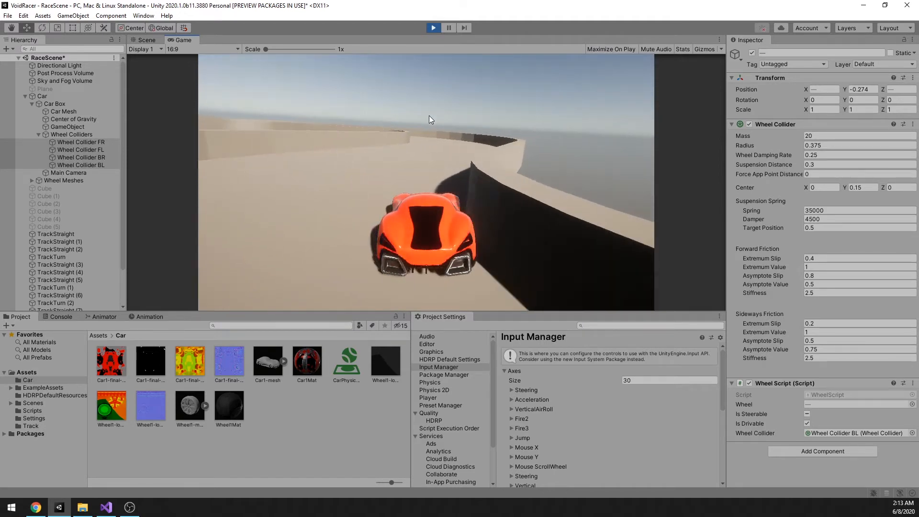
pyautogui.press('a')
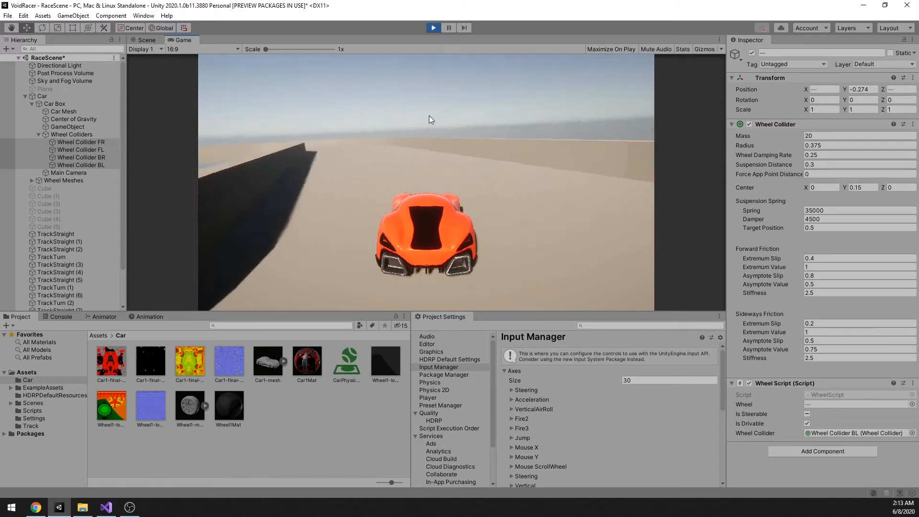
pyautogui.press('a')
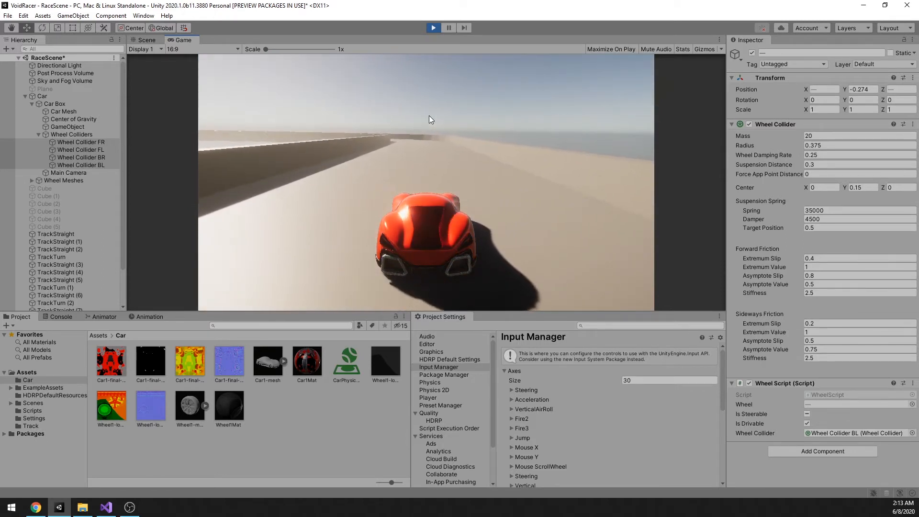
pyautogui.press('a')
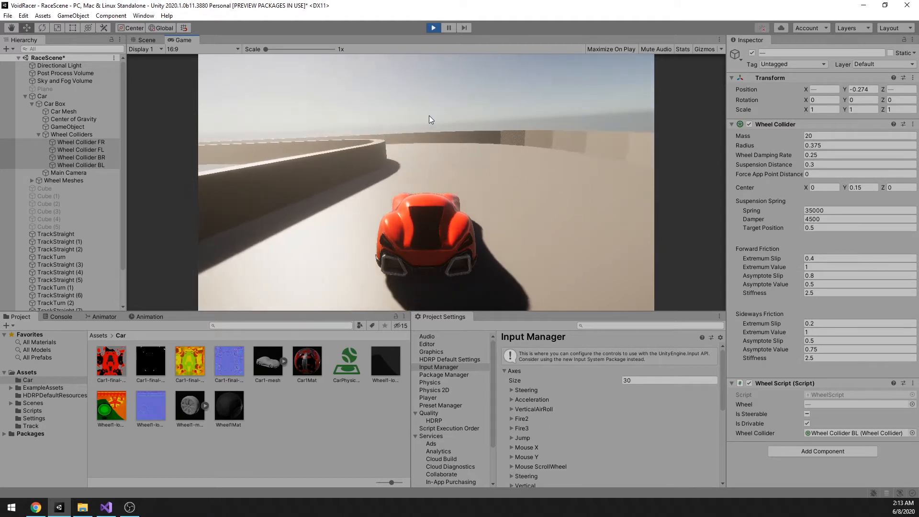
pyautogui.press('a')
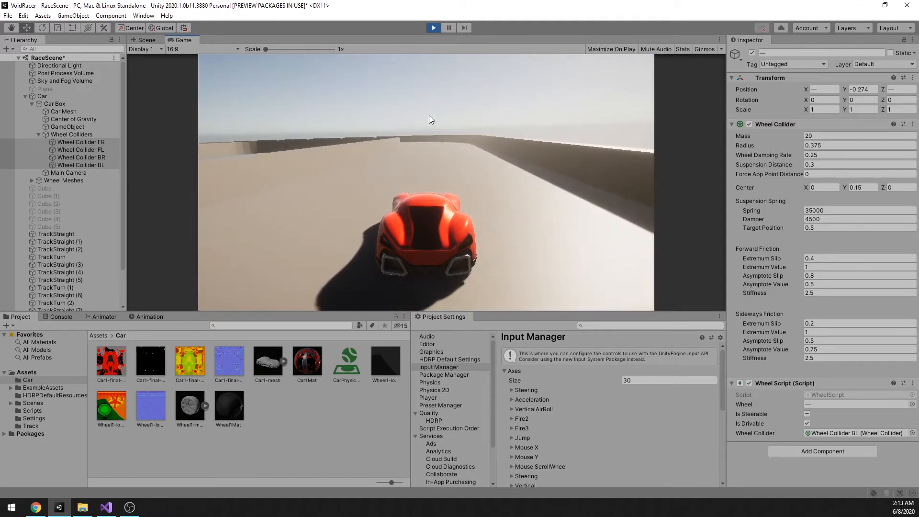
pyautogui.press('a')
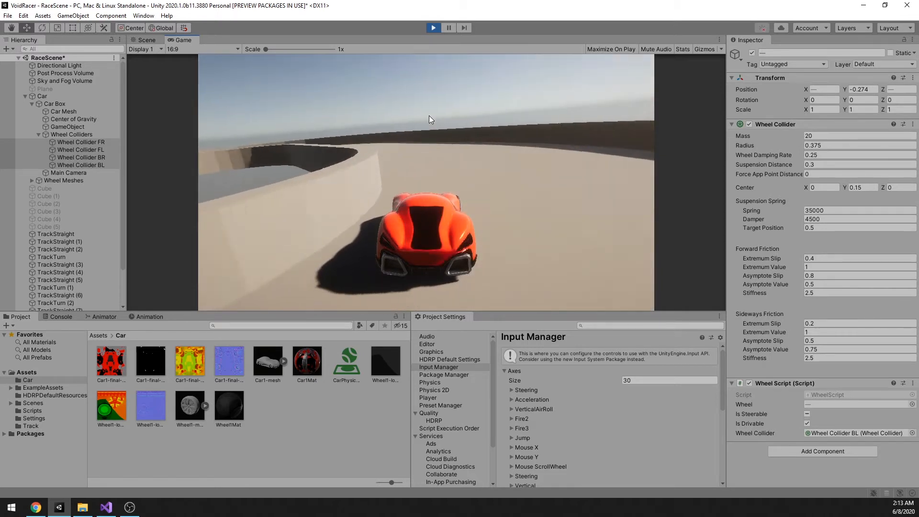
pyautogui.press('a')
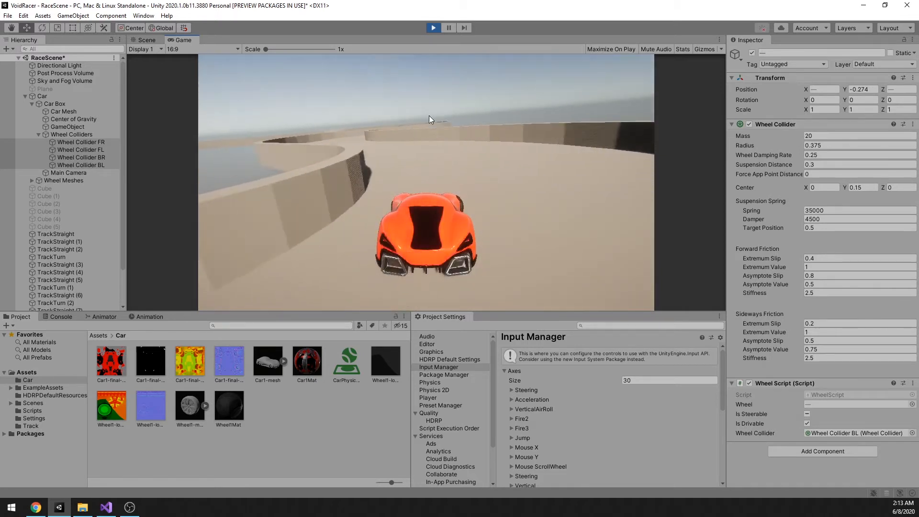
pyautogui.press('d')
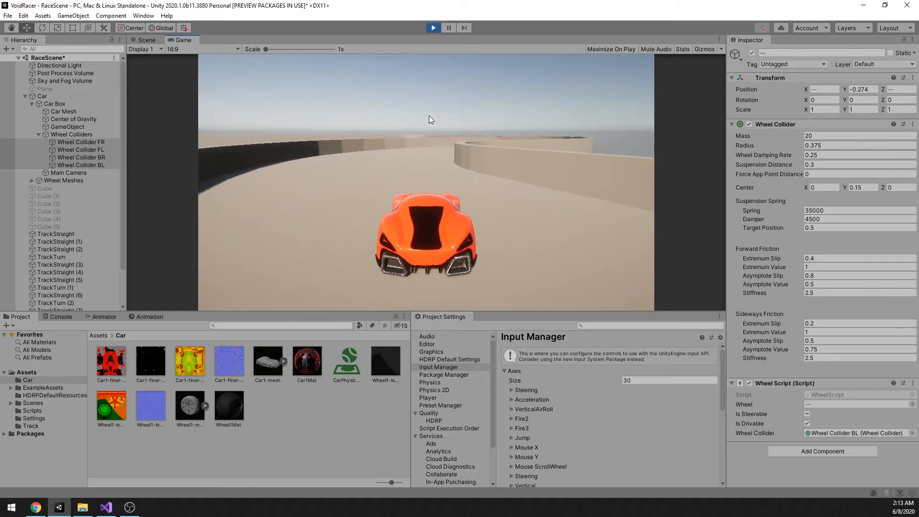
pyautogui.press('d')
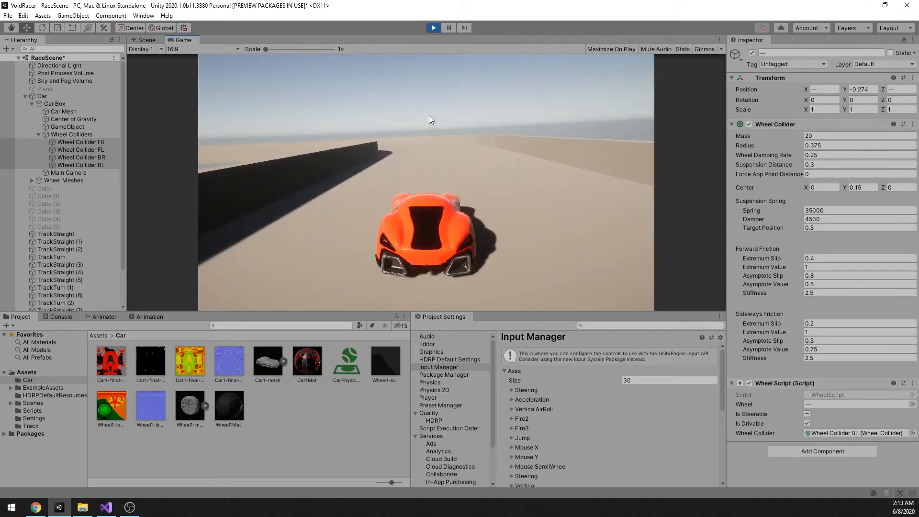
pyautogui.press('a')
pyautogui.press('a')
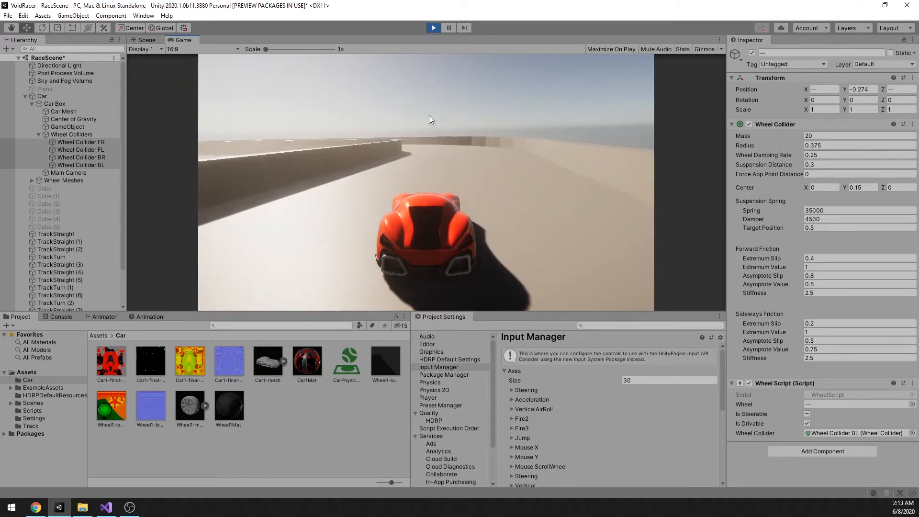
pyautogui.press('a')
pyautogui.press('a')
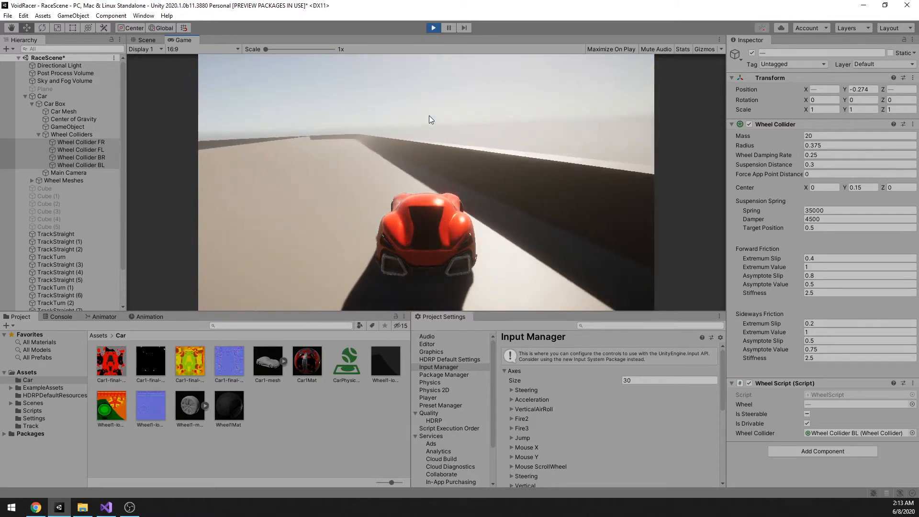
pyautogui.press('d')
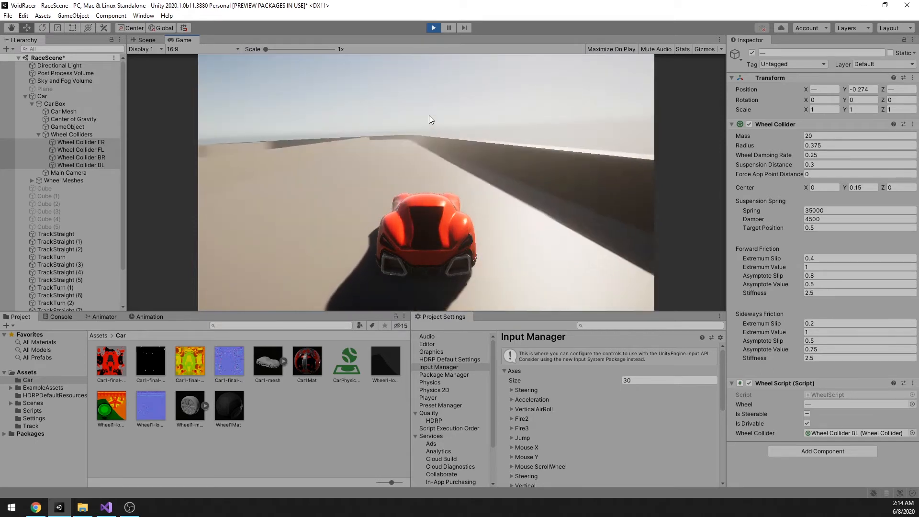
pyautogui.press('a')
pyautogui.press('d')
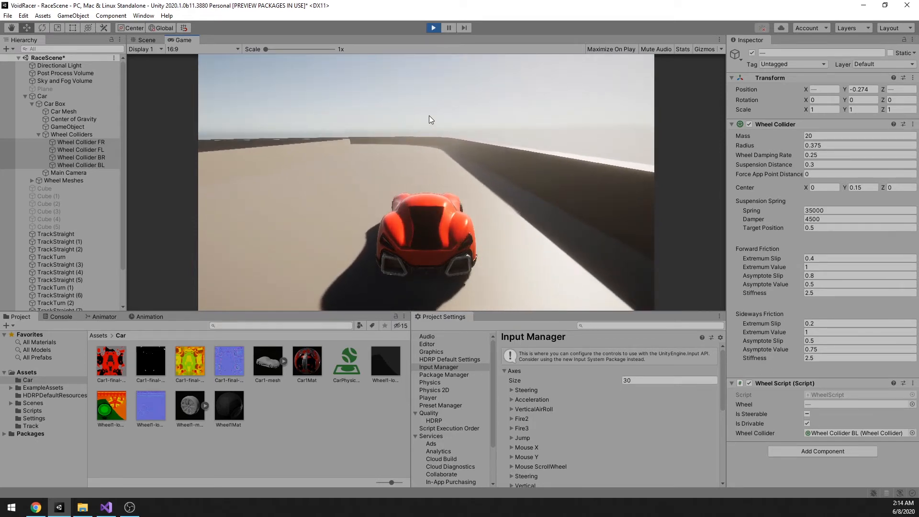
pyautogui.press('a')
pyautogui.press('a')
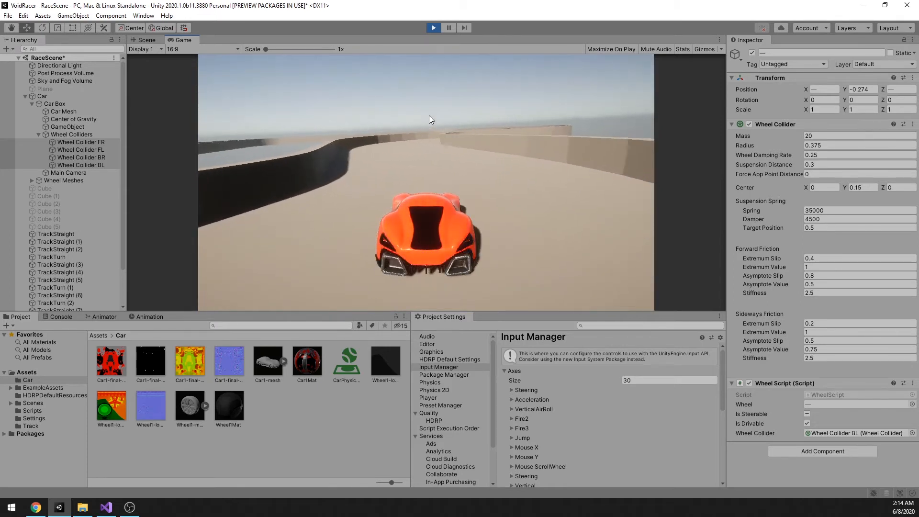
pyautogui.press('d')
pyautogui.press('d')
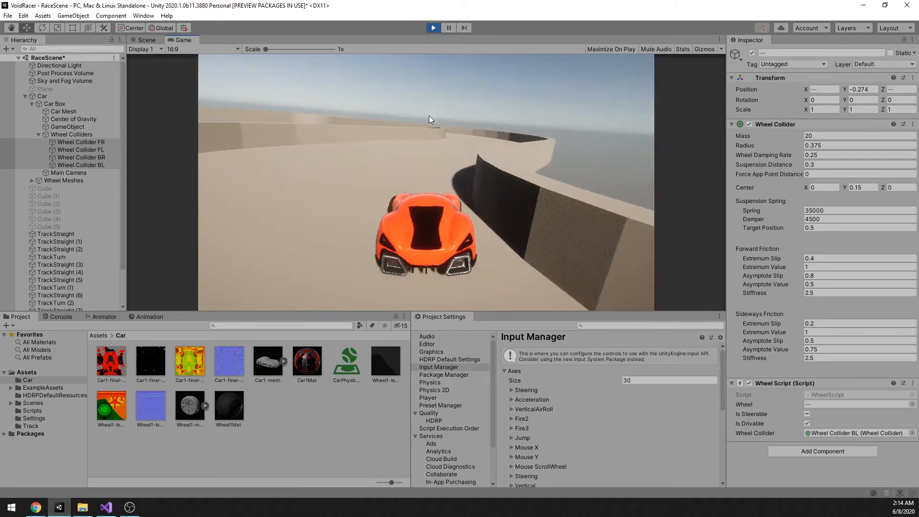
pyautogui.press('a')
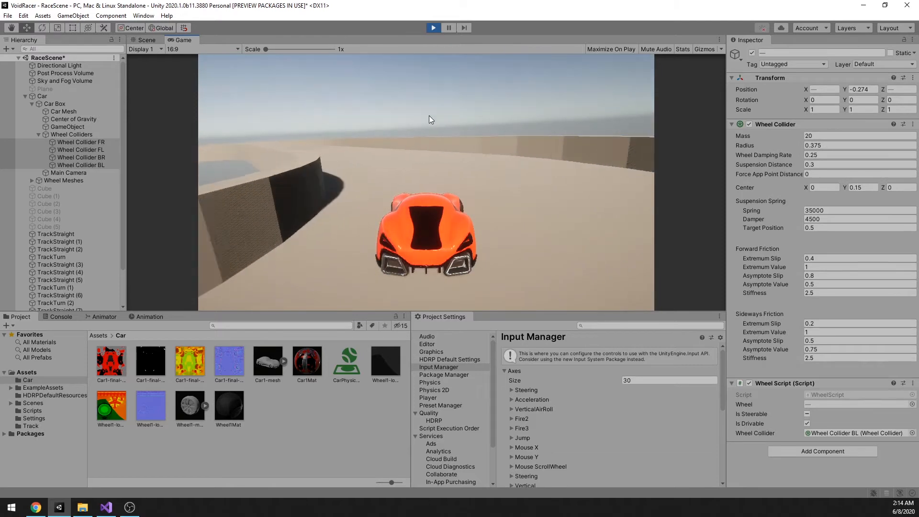
pyautogui.press('a')
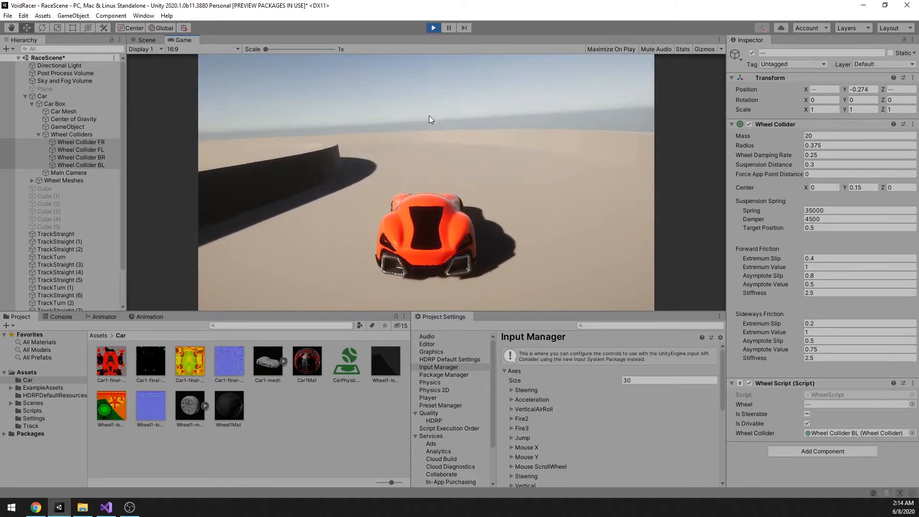
pyautogui.press('a')
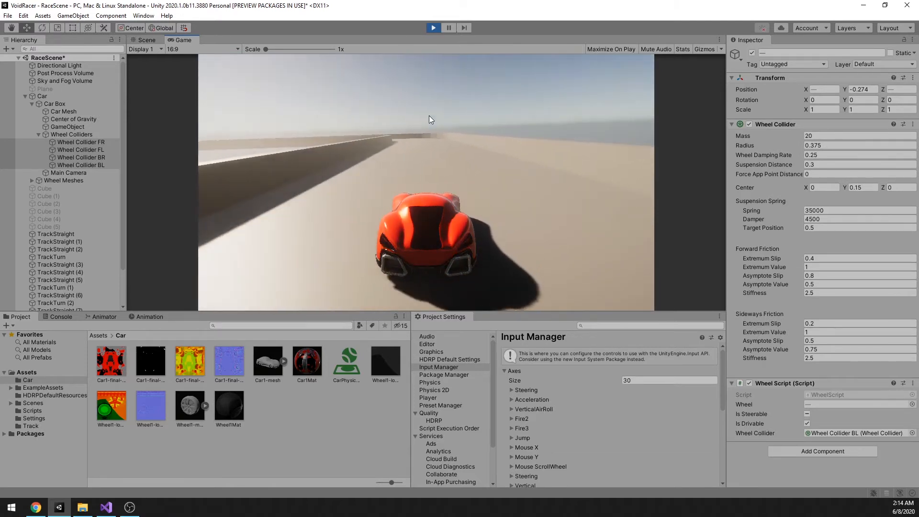
pyautogui.press('a')
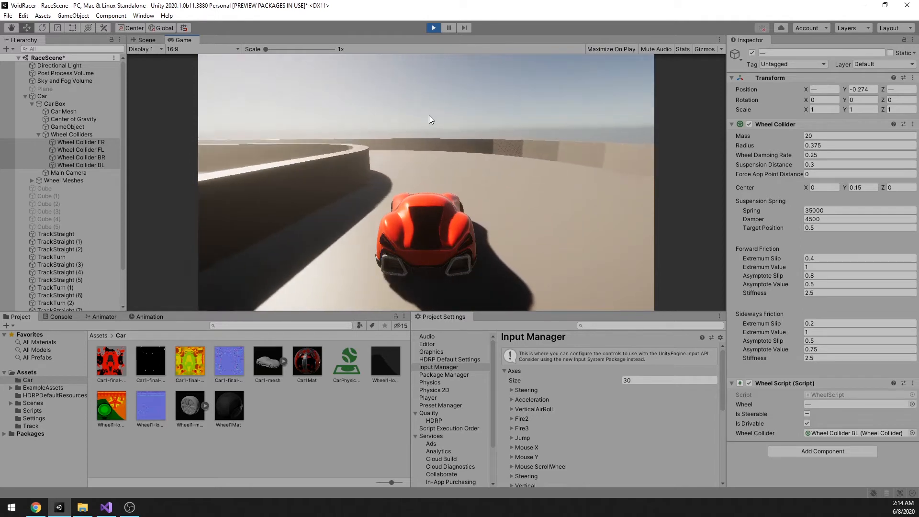
pyautogui.press('a')
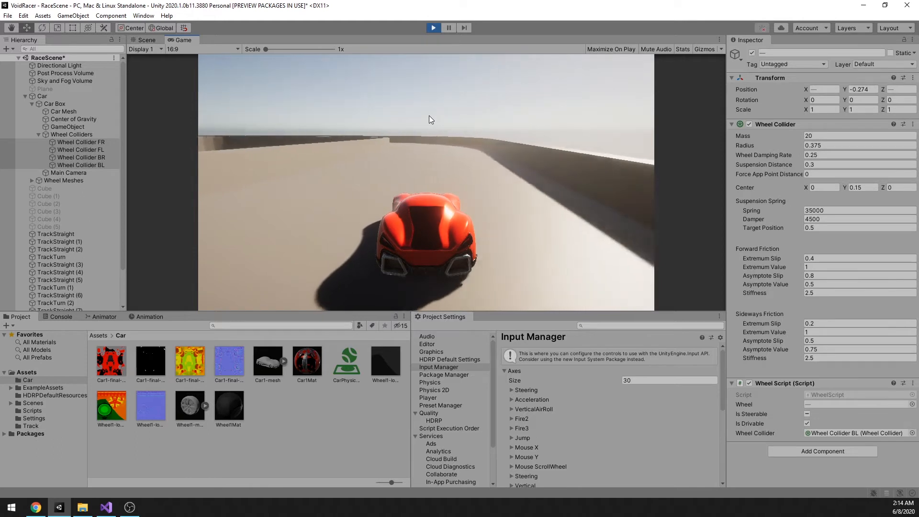
pyautogui.press('a')
pyautogui.press('a')
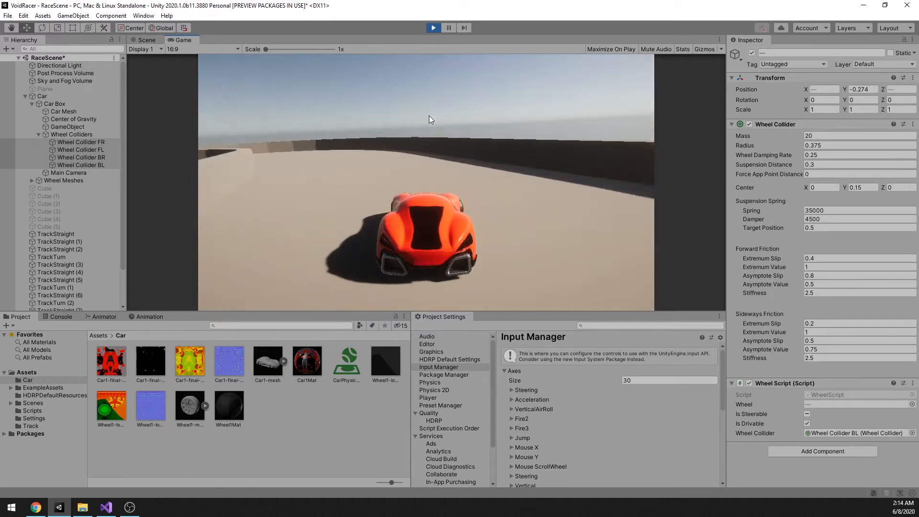
pyautogui.press('a')
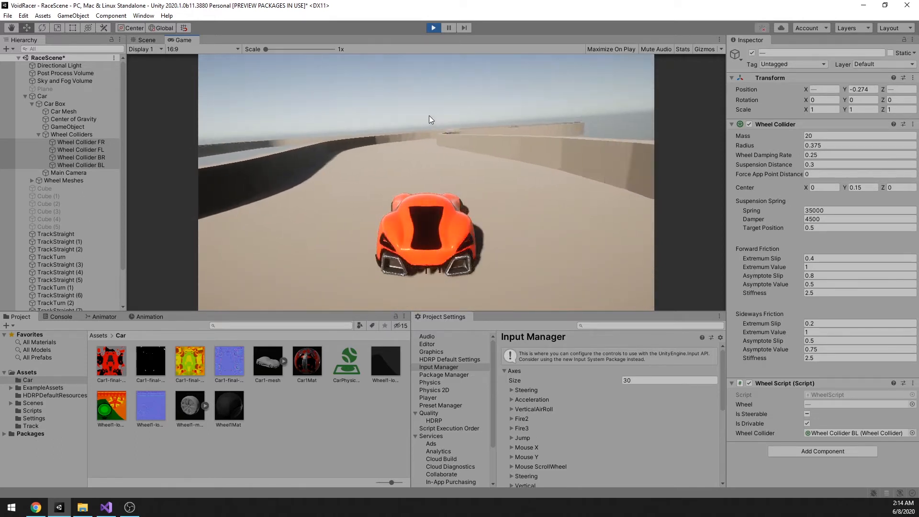
pyautogui.press('d')
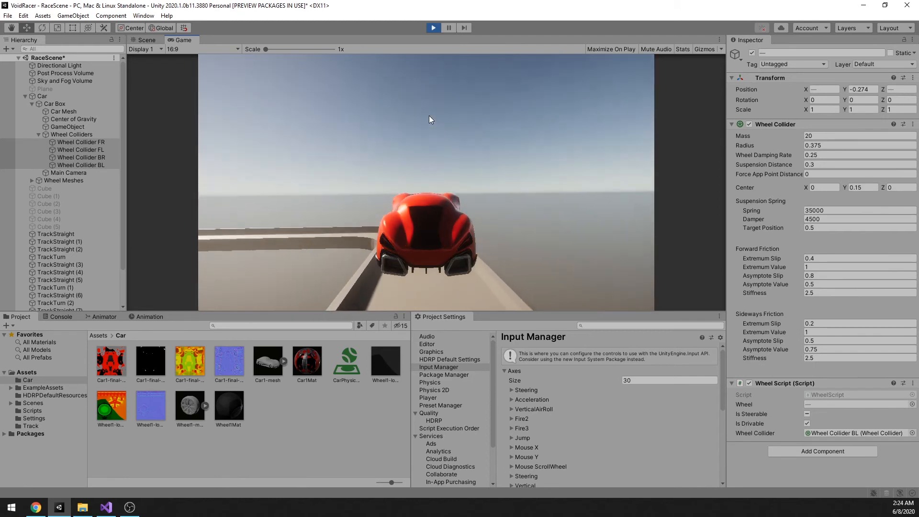
# Step: Test the car's jump by launching it above the track walls and steering it in mid-air
pyautogui.press('a')
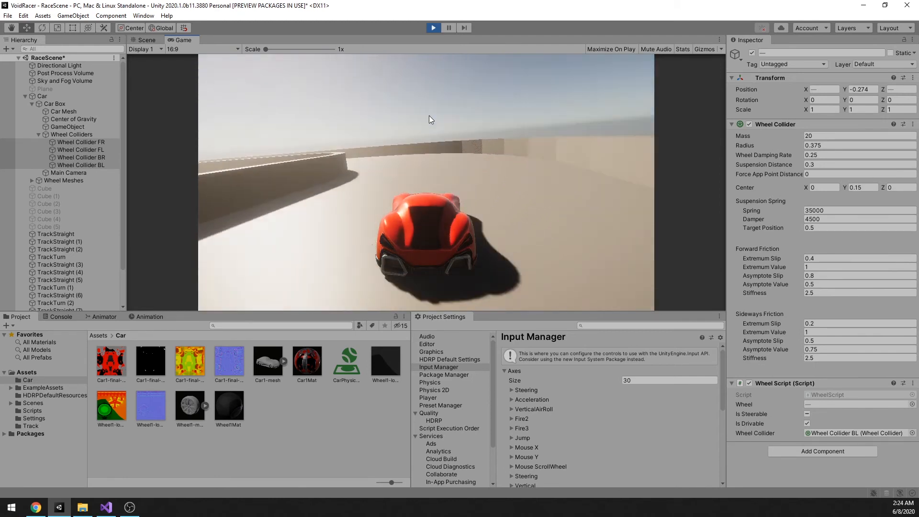
pyautogui.press('a')
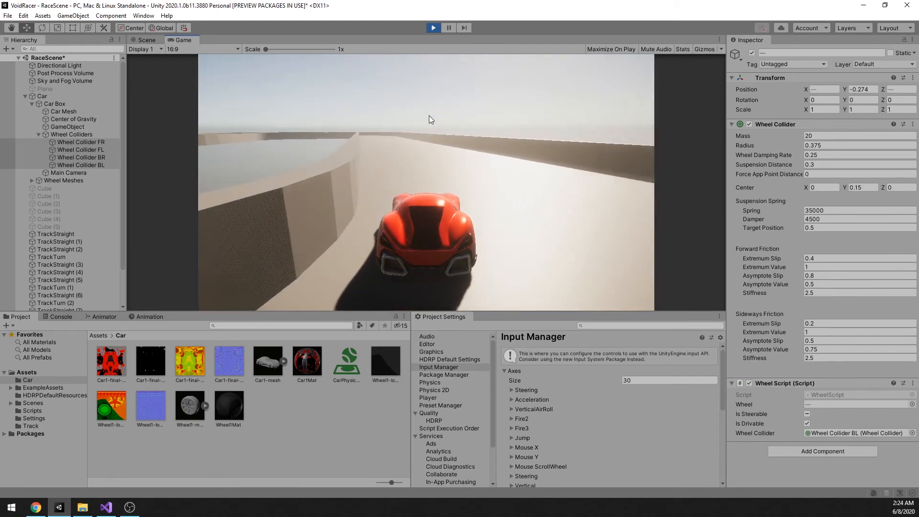
pyautogui.press('space')
pyautogui.press('a')
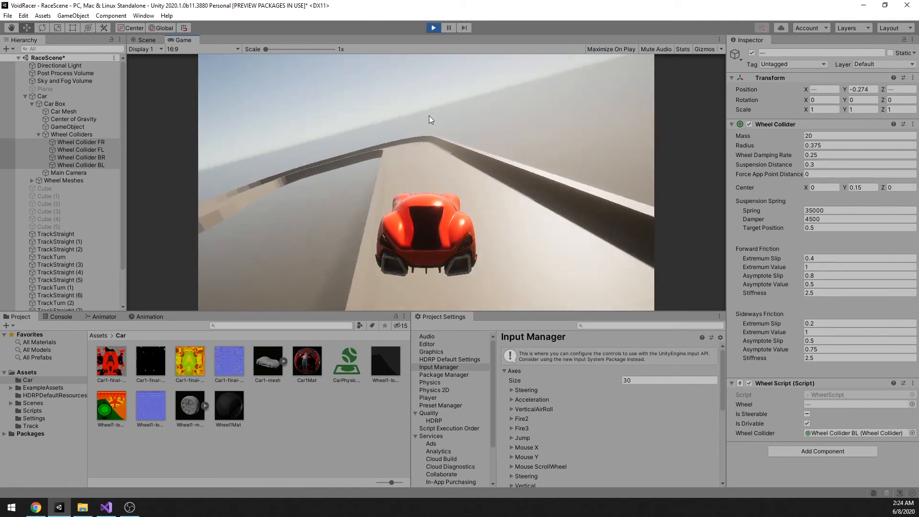
pyautogui.press('a')
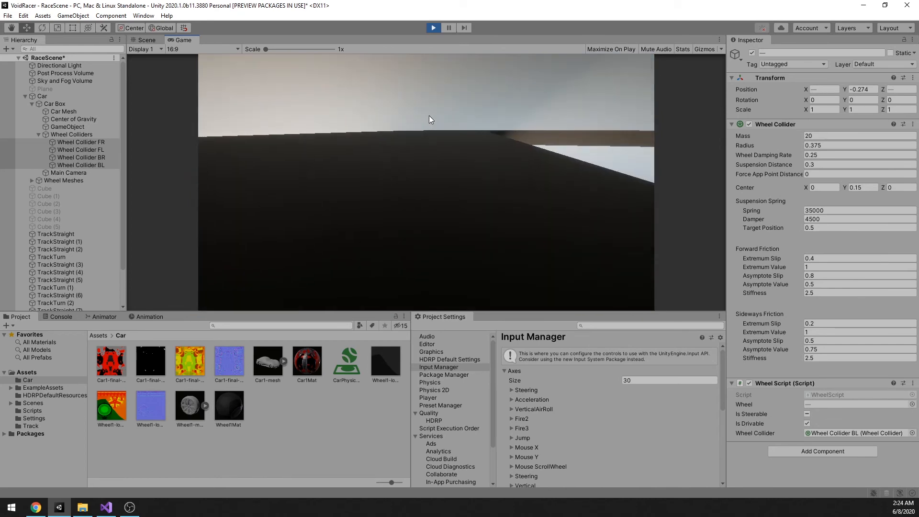
# Step: Restart the game and test-drive the car again, steering it through turns and airborne stretches over the track
pyautogui.click(432, 29)
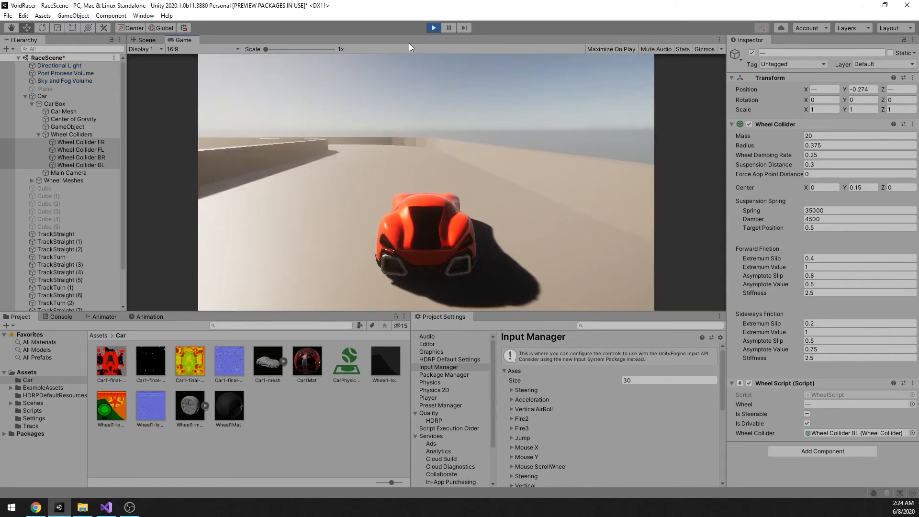
pyautogui.press('a')
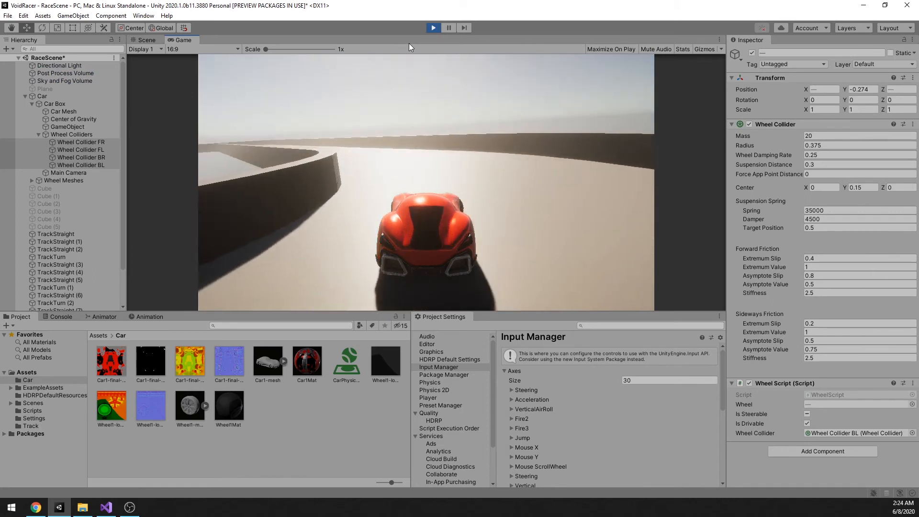
pyautogui.press('d')
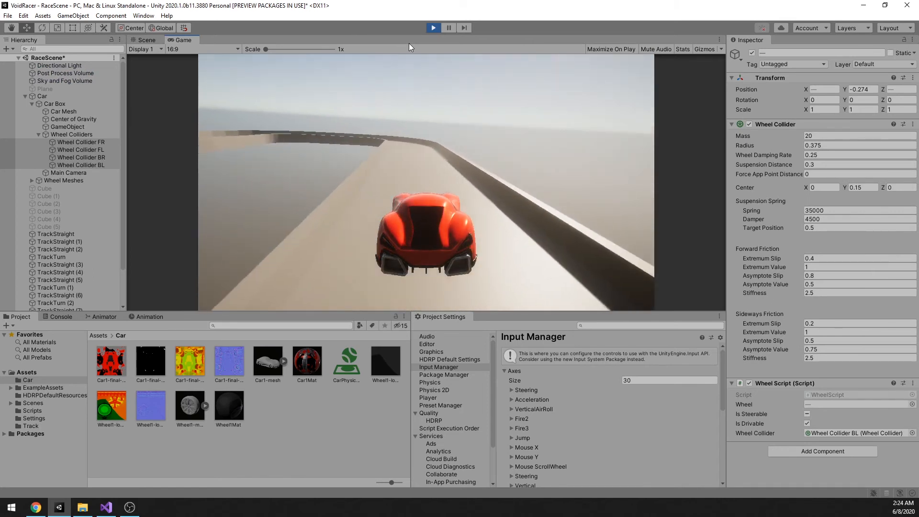
pyautogui.press('a')
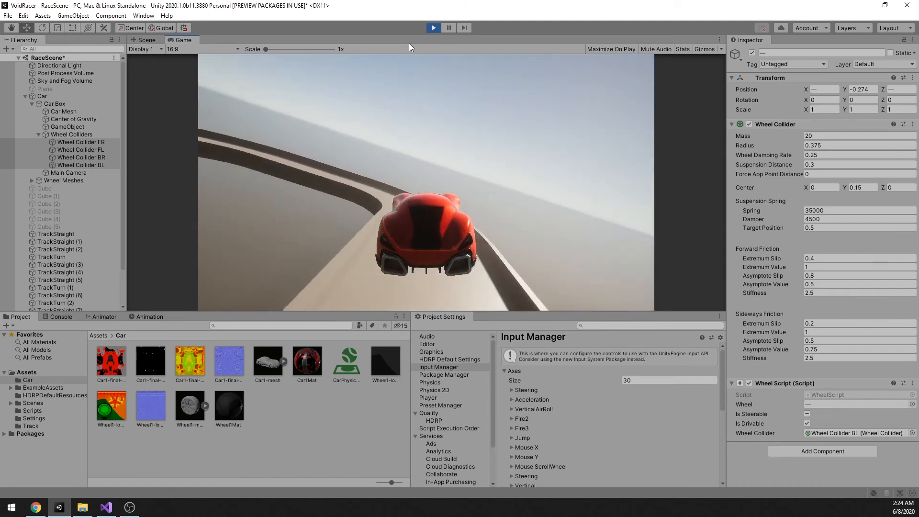
pyautogui.press('a')
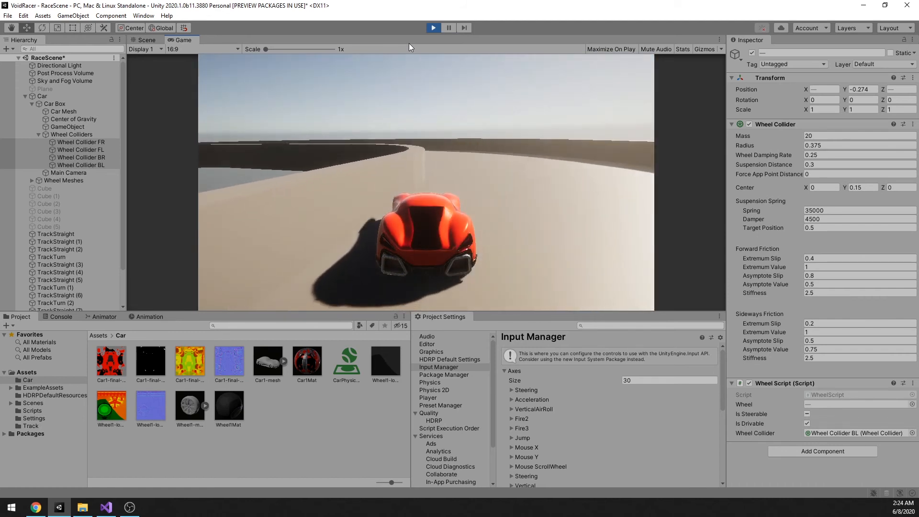
# Step: Keep test-driving the car for more laps of the walled track, steering through its curves and straights, and stop the game
pyautogui.press('a')
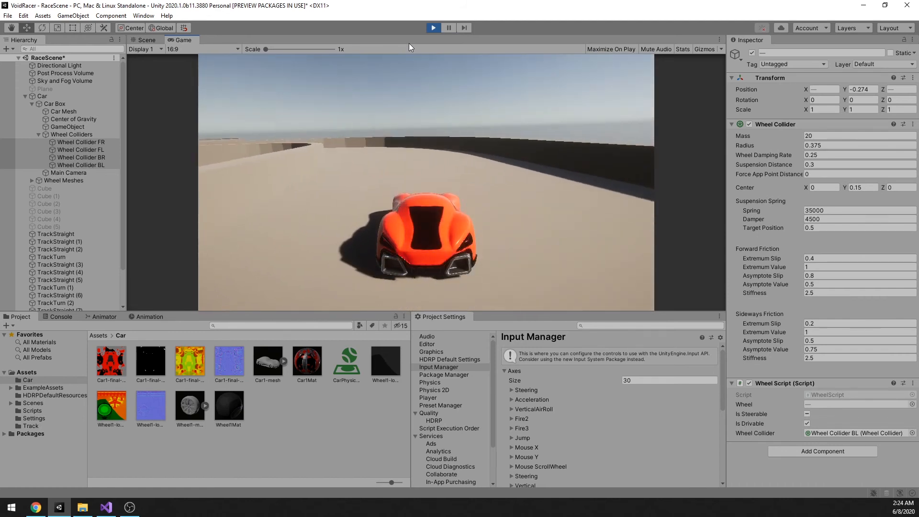
pyautogui.press('a')
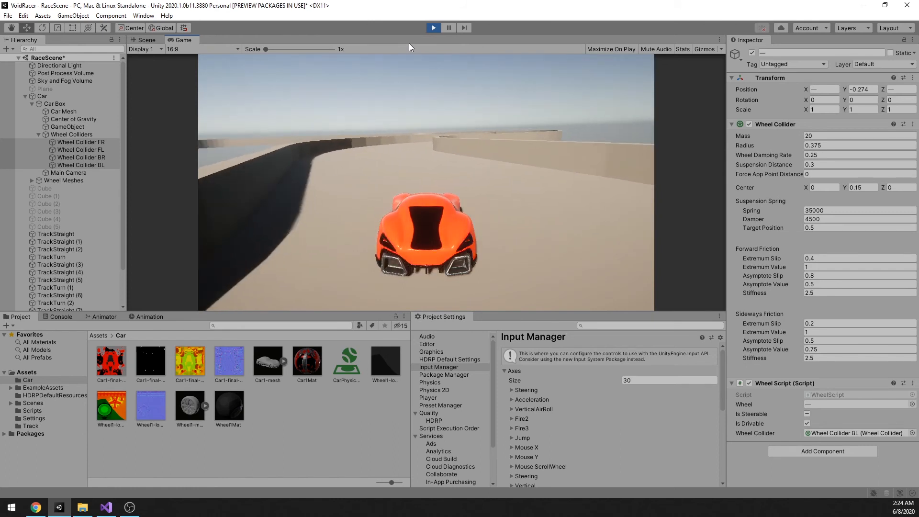
pyautogui.press('d')
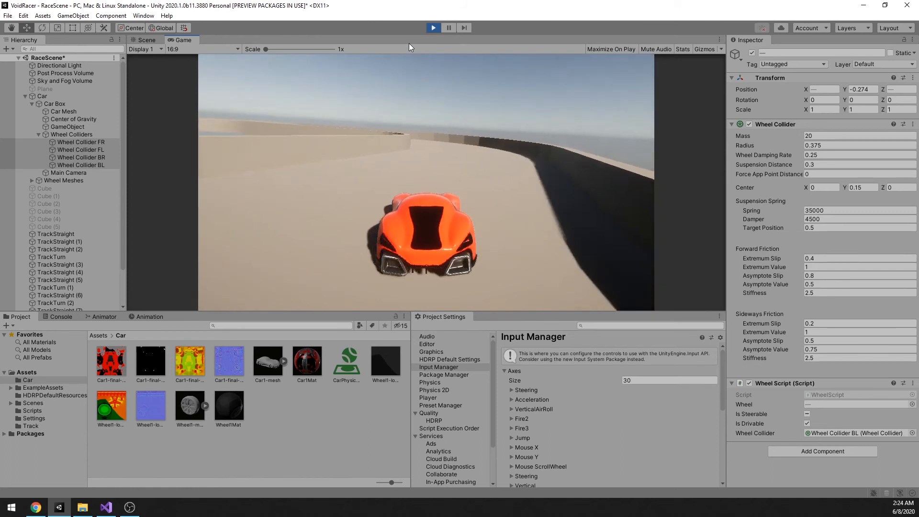
pyautogui.press('a')
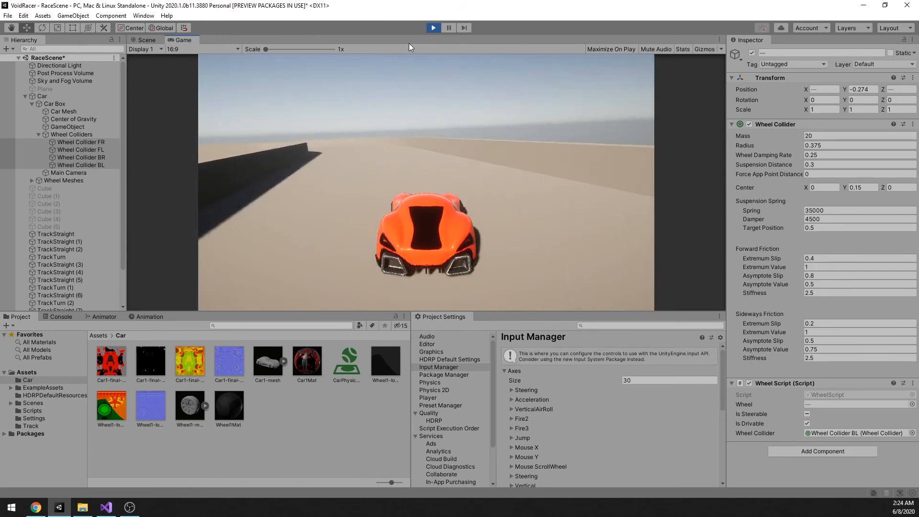
pyautogui.press('d')
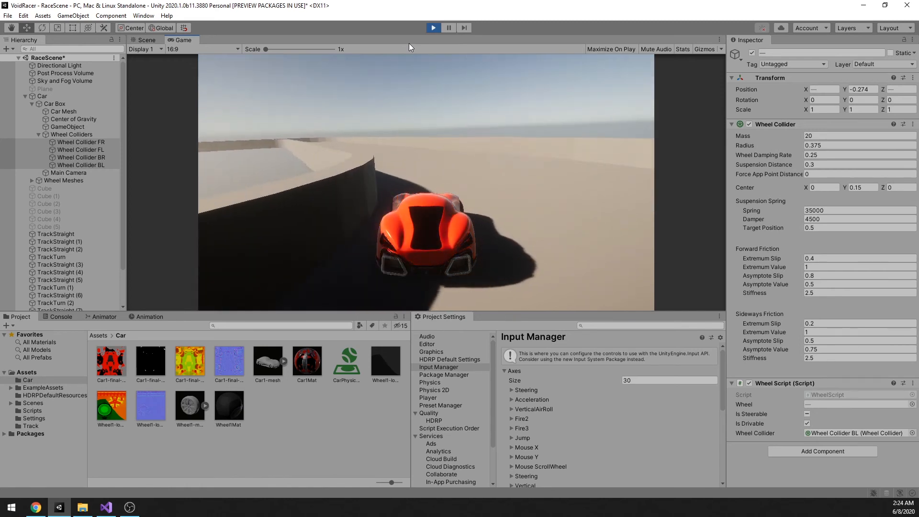
pyautogui.press('w')
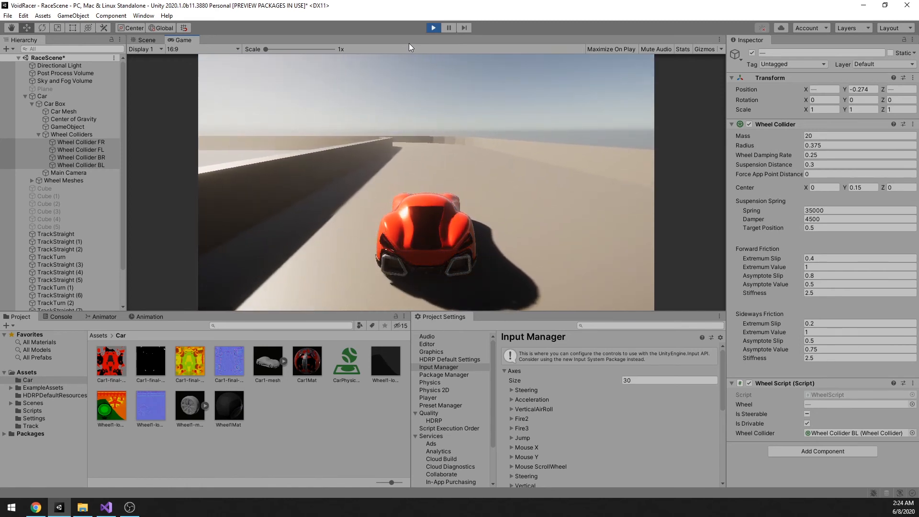
pyautogui.press('a')
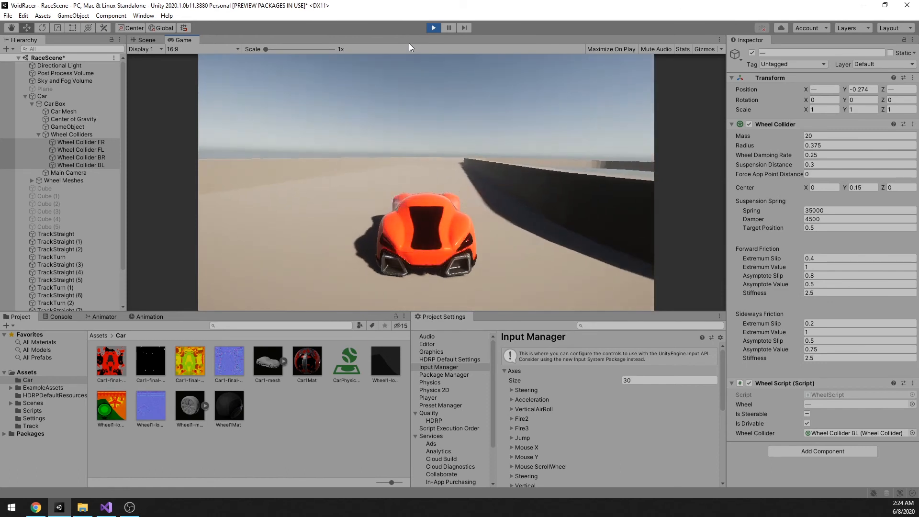
pyautogui.press('d')
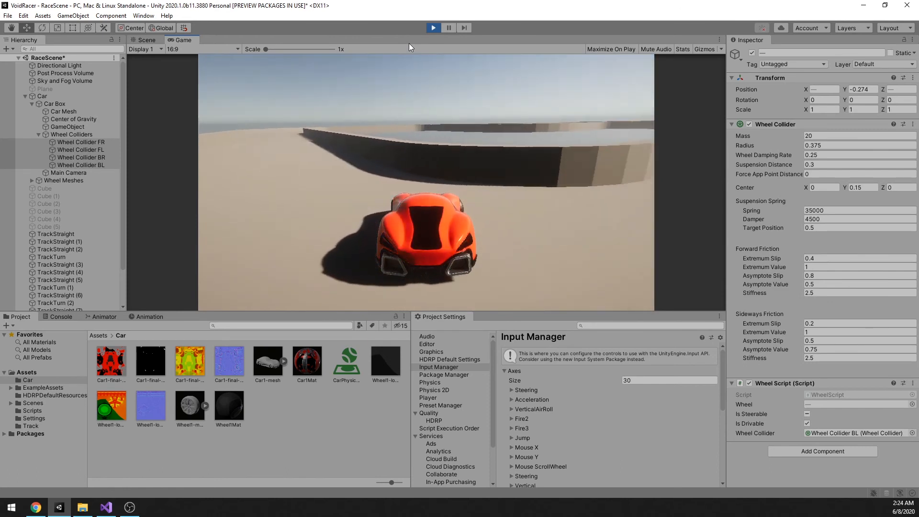
pyautogui.press('d')
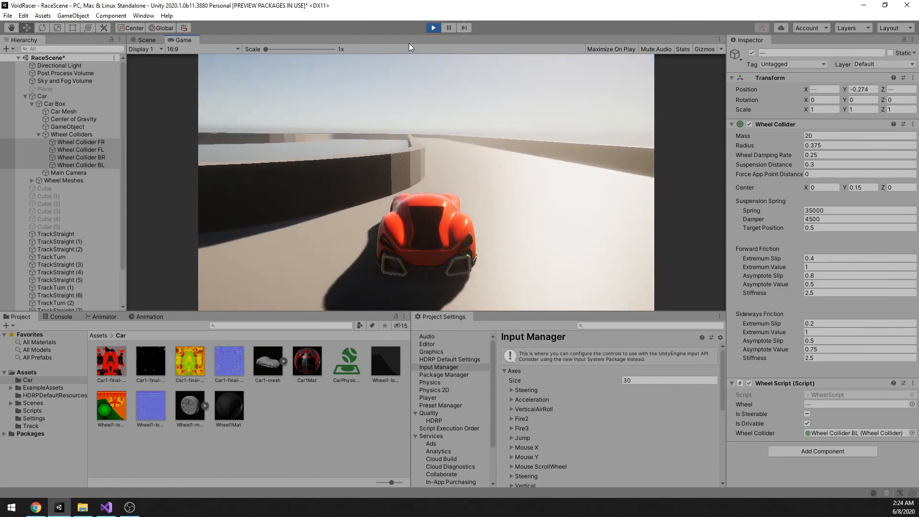
pyautogui.press('w')
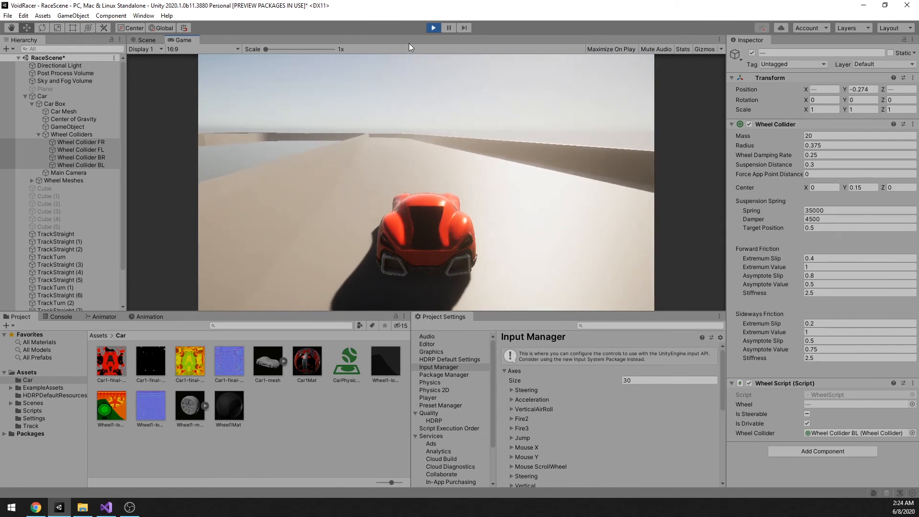
pyautogui.press('w')
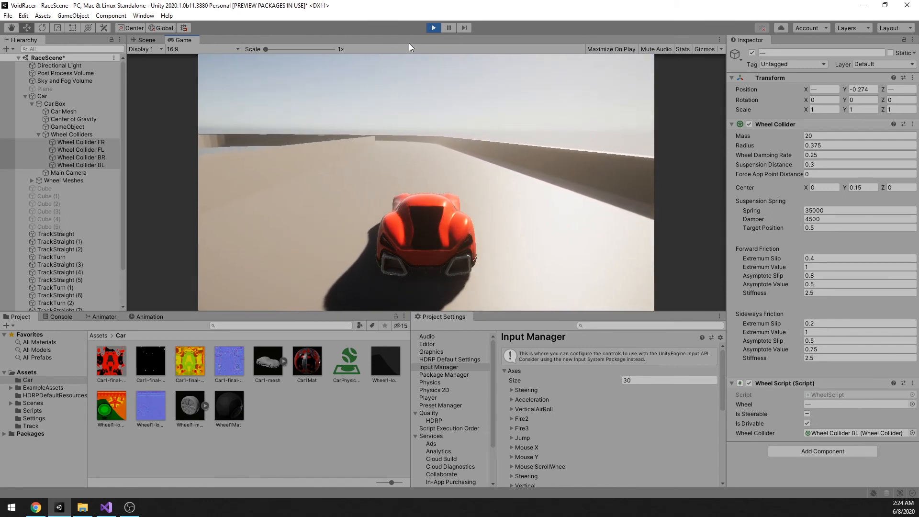
pyautogui.press('w')
pyautogui.press('w')
pyautogui.press('a')
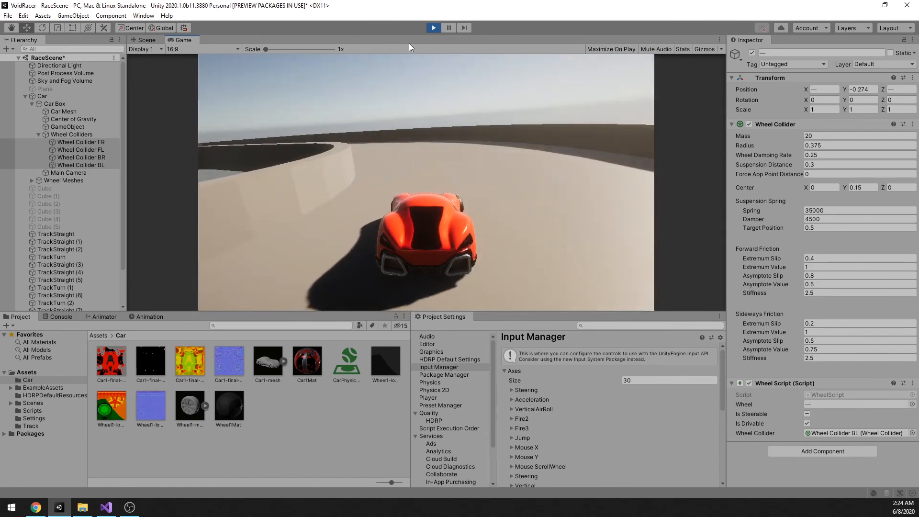
pyautogui.press('w')
pyautogui.press('a')
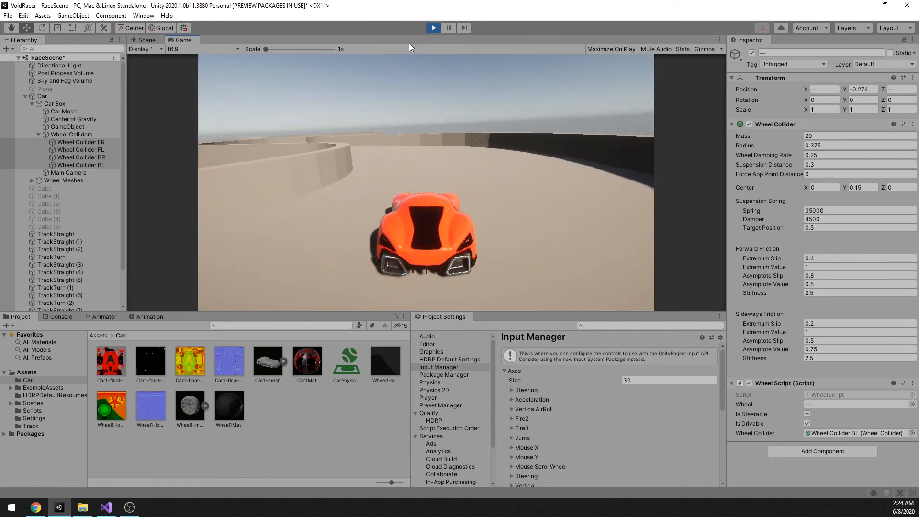
pyautogui.press('w')
pyautogui.press('d')
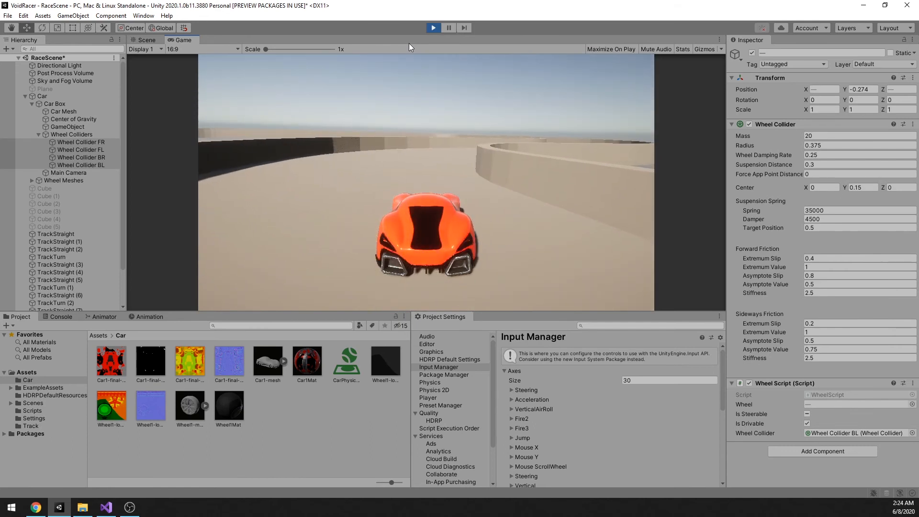
pyautogui.press('w')
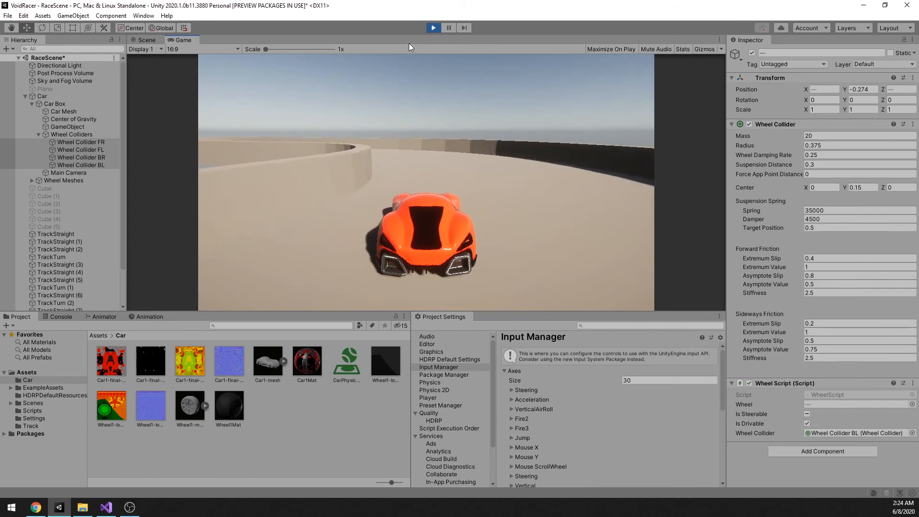
pyautogui.press('a')
pyautogui.press('w')
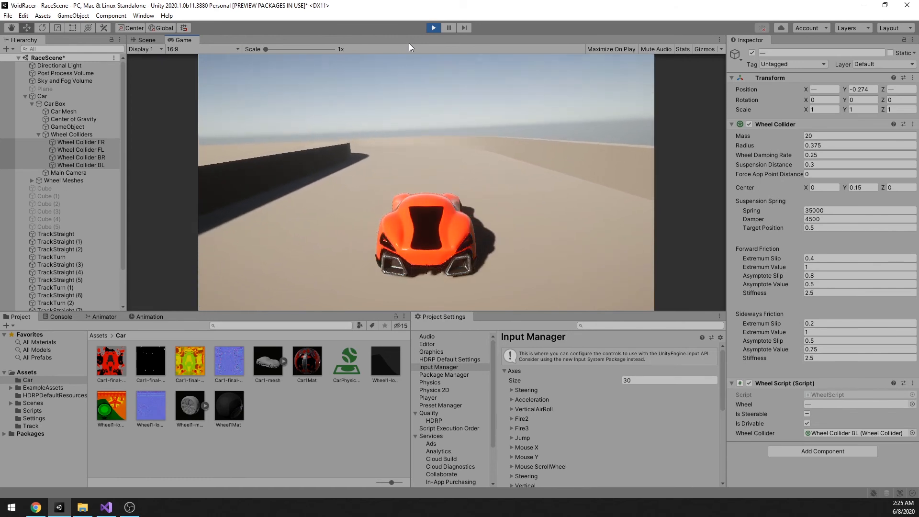
pyautogui.press('a')
pyautogui.press('w')
pyautogui.press('a')
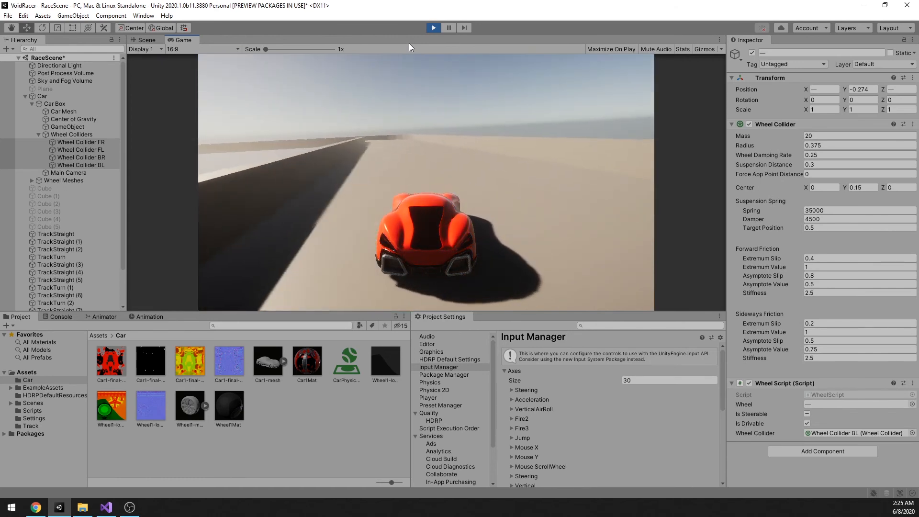
pyautogui.press('w')
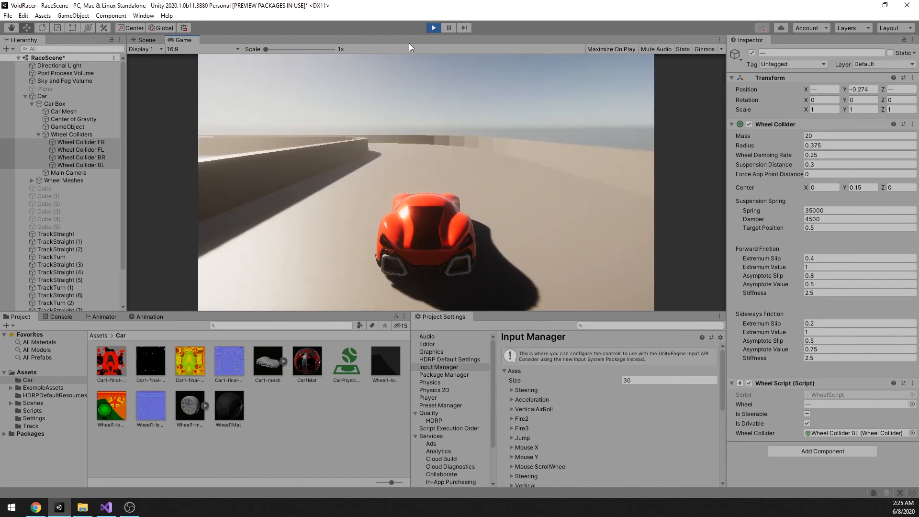
pyautogui.press('a')
pyautogui.press('w')
pyautogui.press('a')
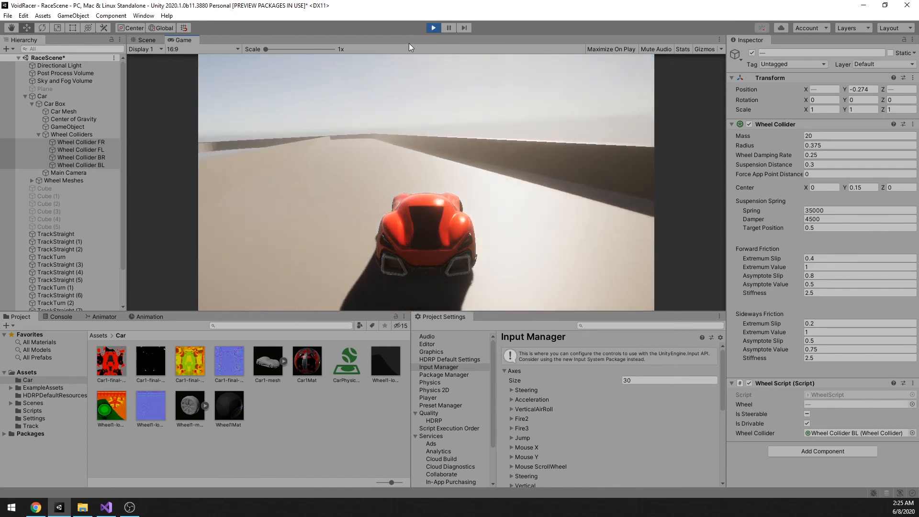
pyautogui.press('w')
pyautogui.press('a')
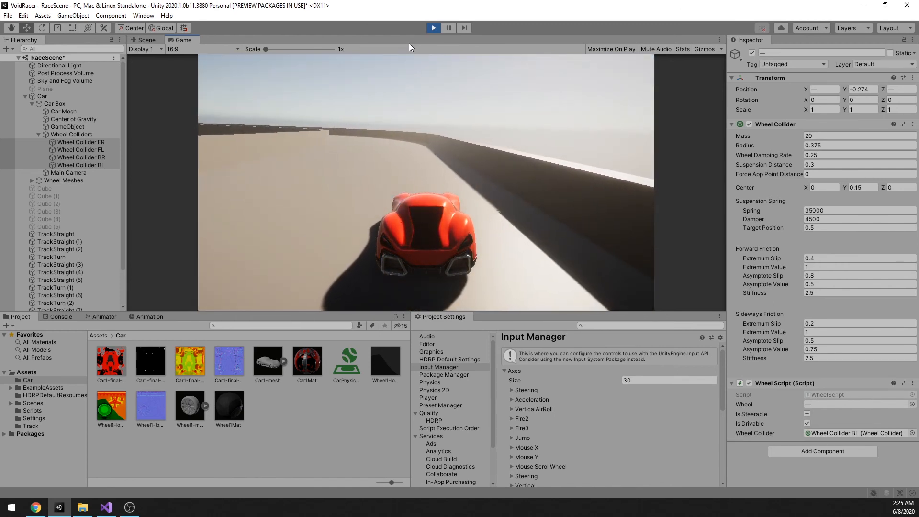
pyautogui.press('w')
pyautogui.press('a')
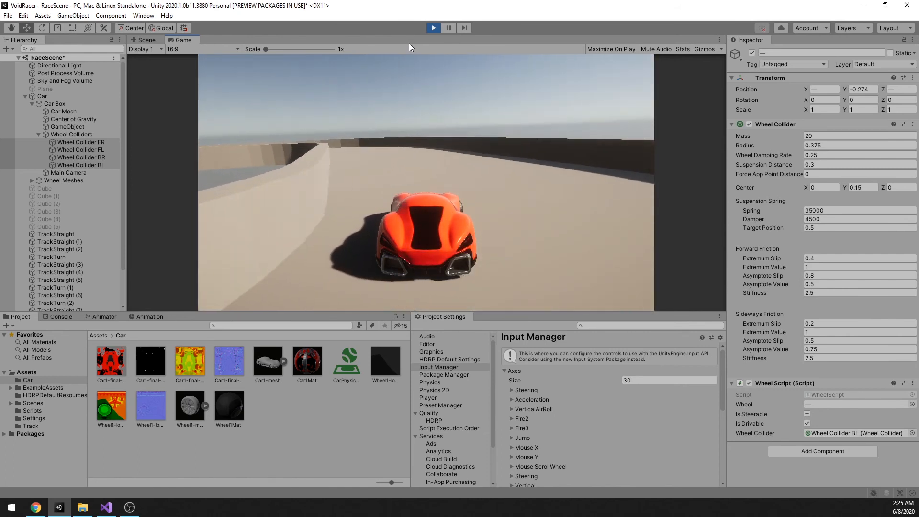
pyautogui.press('w')
pyautogui.press('a')
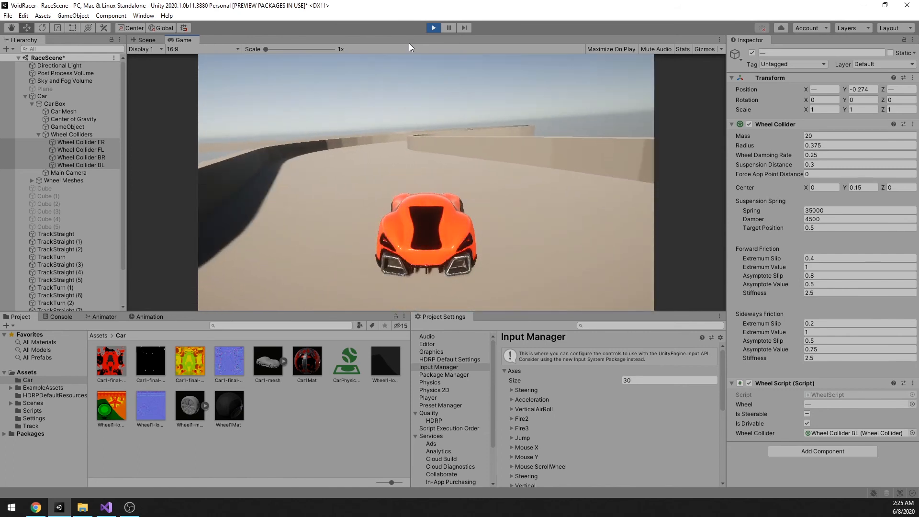
pyautogui.press('w')
pyautogui.press('d')
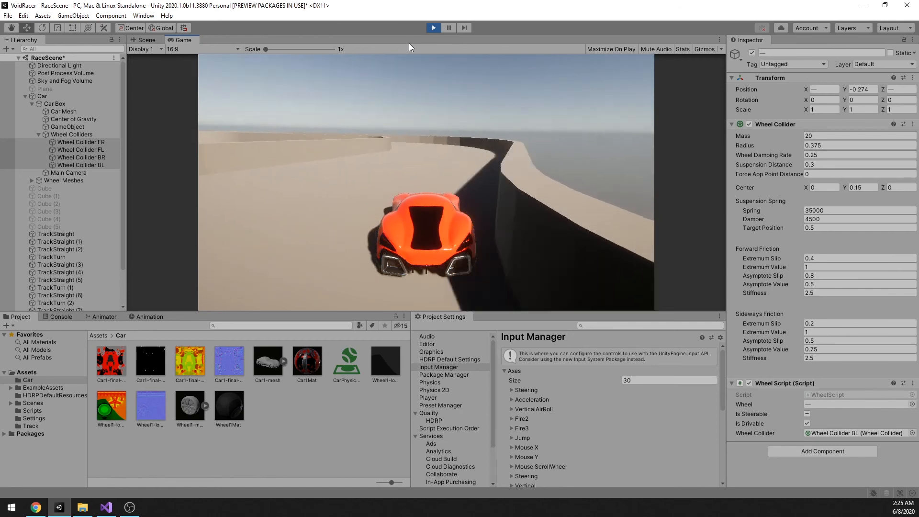
pyautogui.press('w')
pyautogui.press('a')
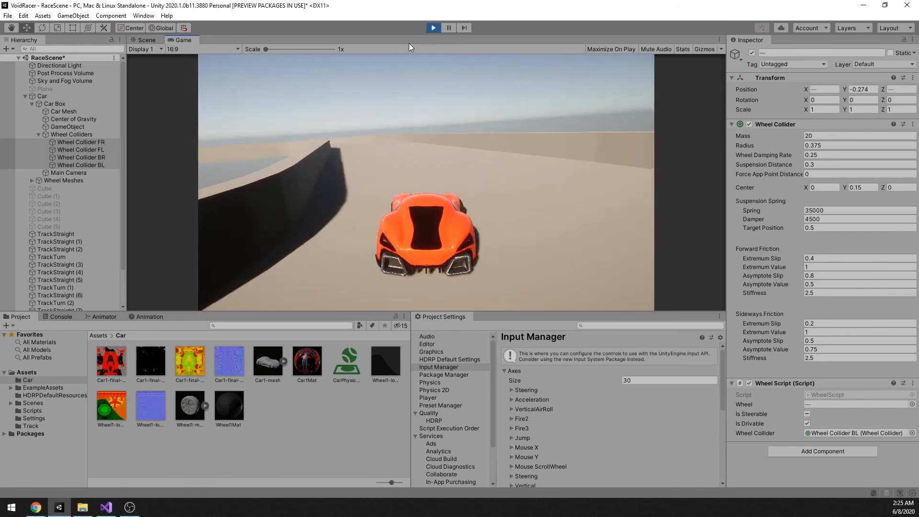
pyautogui.press('w')
pyautogui.press('a')
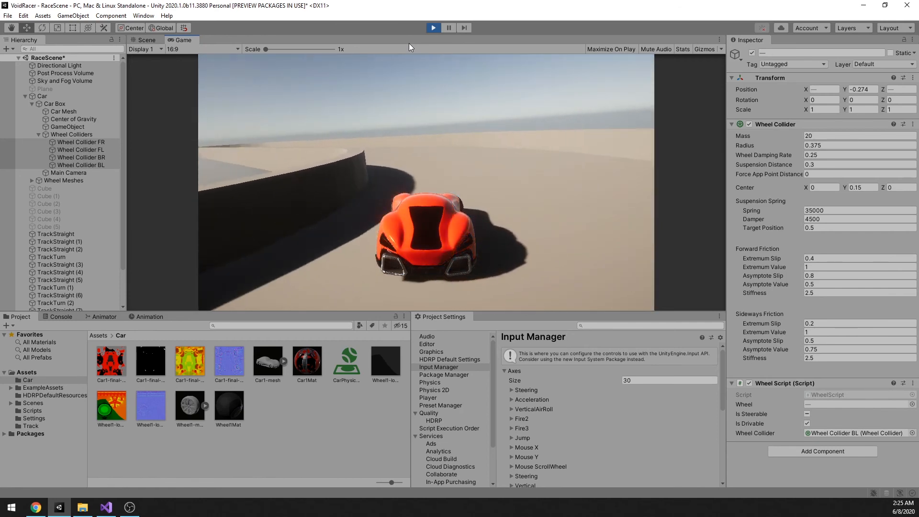
pyautogui.press('w')
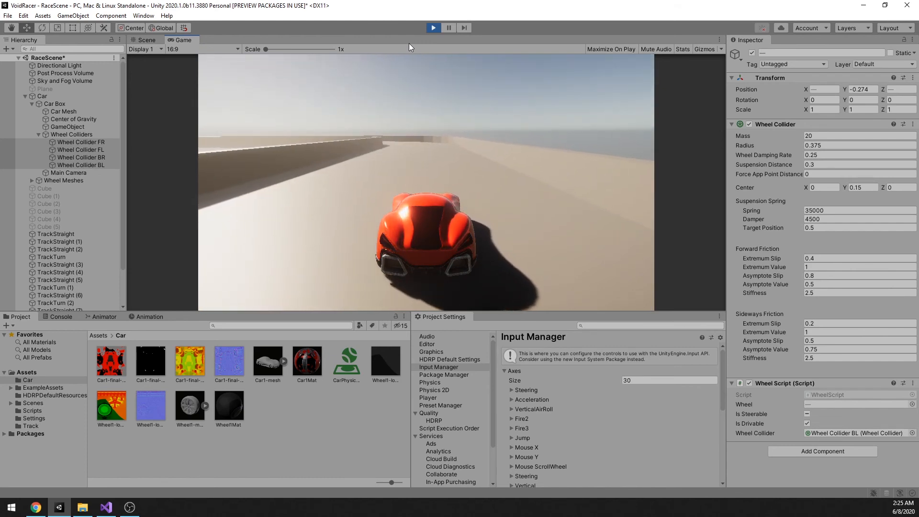
pyautogui.press('a')
pyautogui.press('w')
pyautogui.press('a')
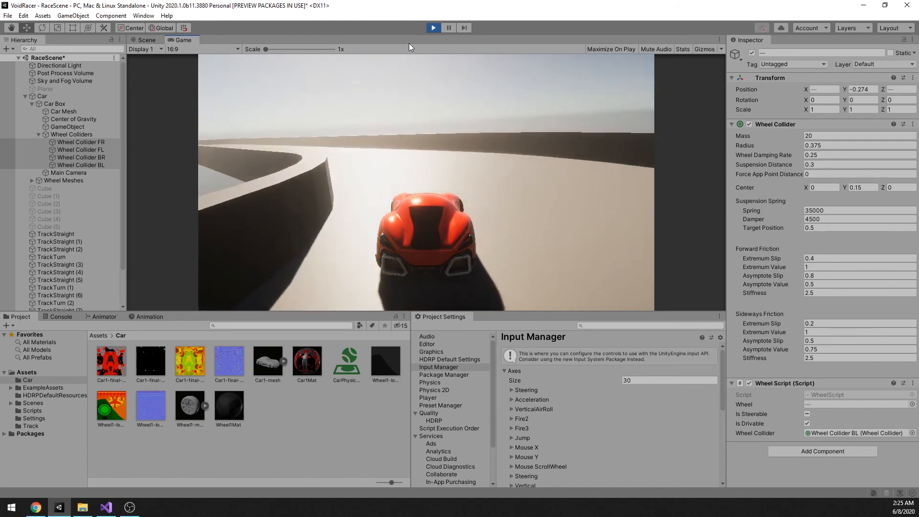
pyautogui.press('w')
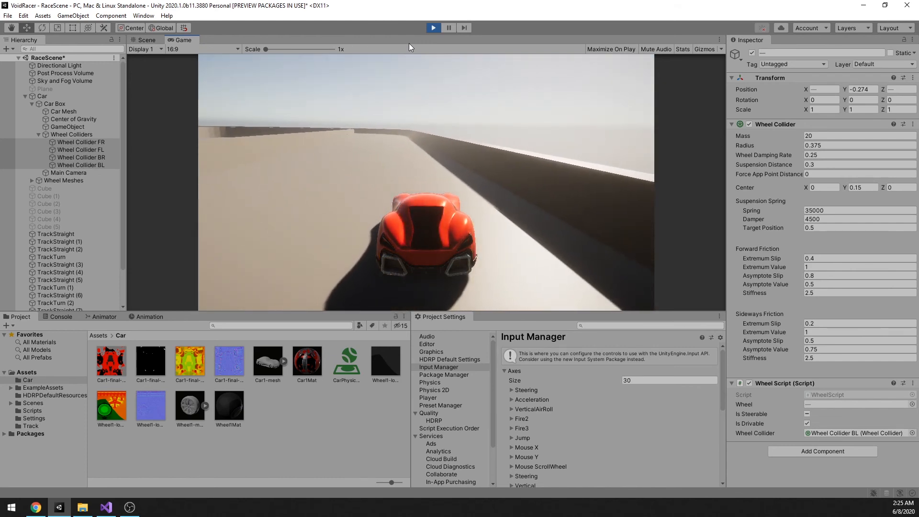
pyautogui.click(432, 27)
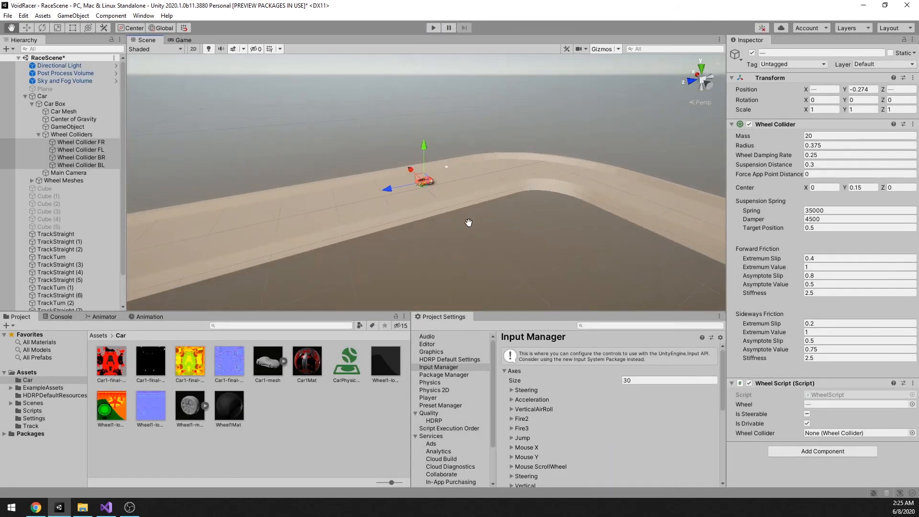
# Step: Duplicate the straight track piece TrackStraight (4) and move the copy off the circuit to X 40 using increment snapping
pyautogui.keyDown('alt'); pyautogui.moveTo(468, 221); pyautogui.dragTo(386, 275); pyautogui.keyUp('alt')
pyautogui.click(421, 240)
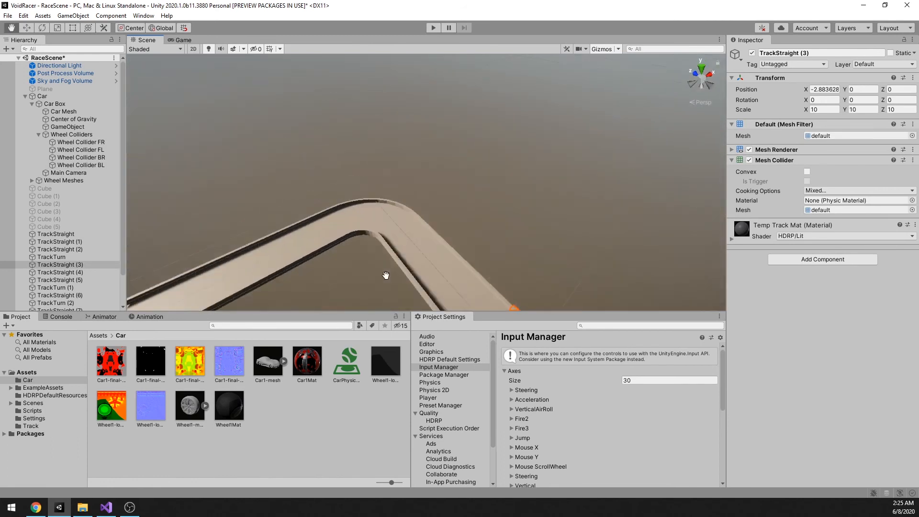
pyautogui.click(380, 220)
pyautogui.scroll(-5, 377, 241)
pyautogui.keyDown('alt'); pyautogui.moveTo(401, 223); pyautogui.dragTo(416, 203); pyautogui.keyUp('alt')
pyautogui.moveTo(417, 203); pyautogui.dragTo(383, 193, button='middle')
pyautogui.click(445, 152)
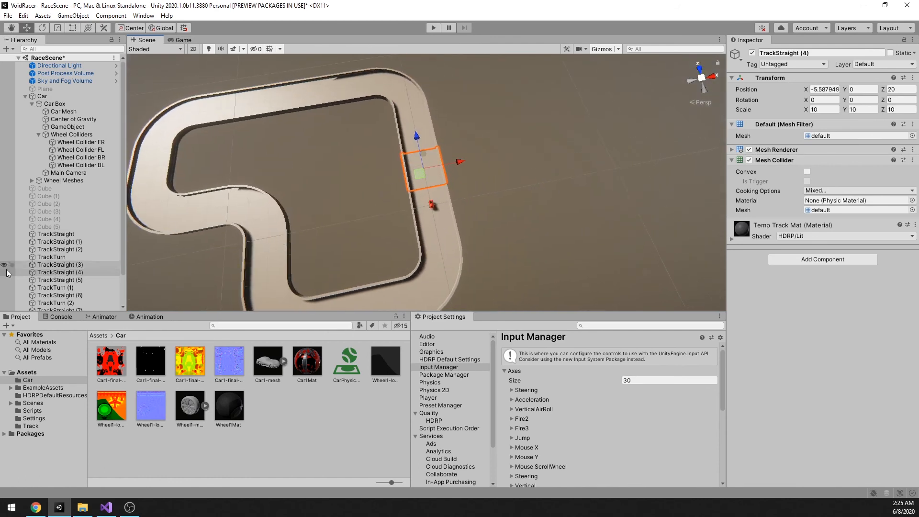
pyautogui.click(67, 272)
pyautogui.hotkey('ctrl', 'd')
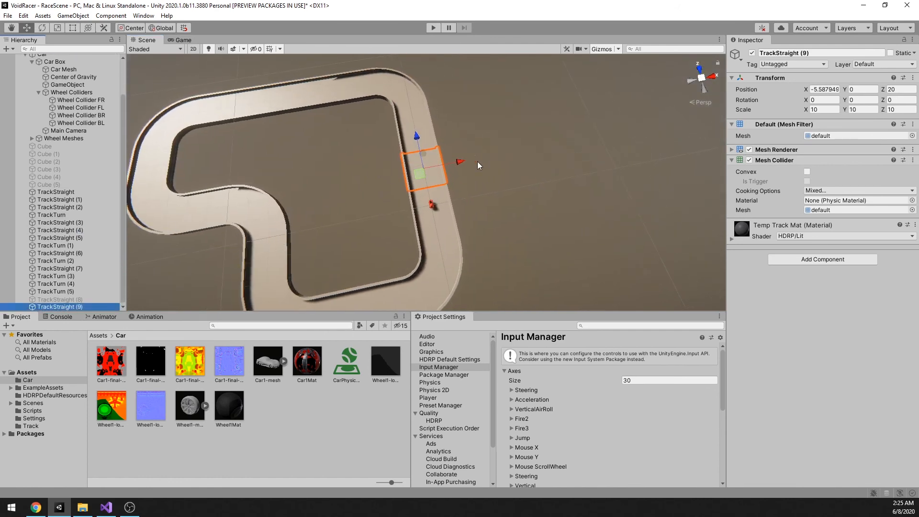
pyautogui.moveTo(461, 165); pyautogui.dragTo(542, 177)
pyautogui.hotkey('ctrl', 'z')
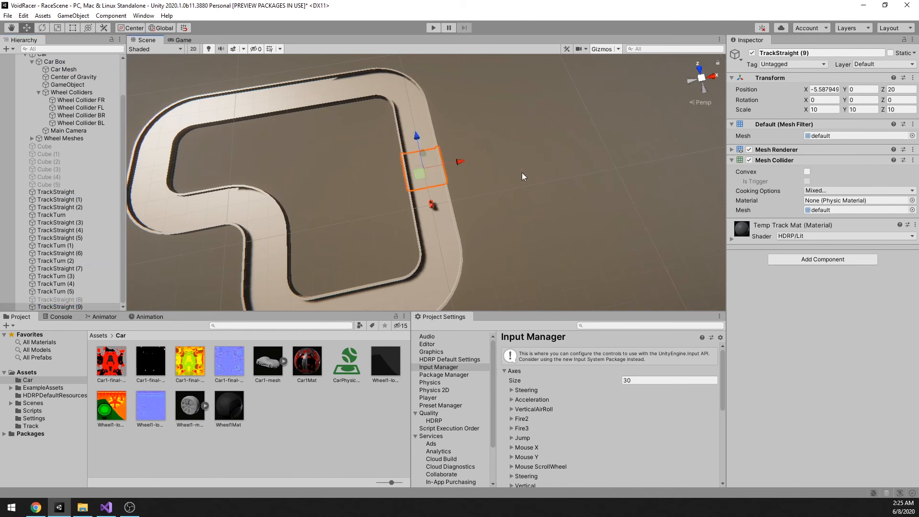
pyautogui.moveTo(460, 161); pyautogui.dragTo(540, 164)
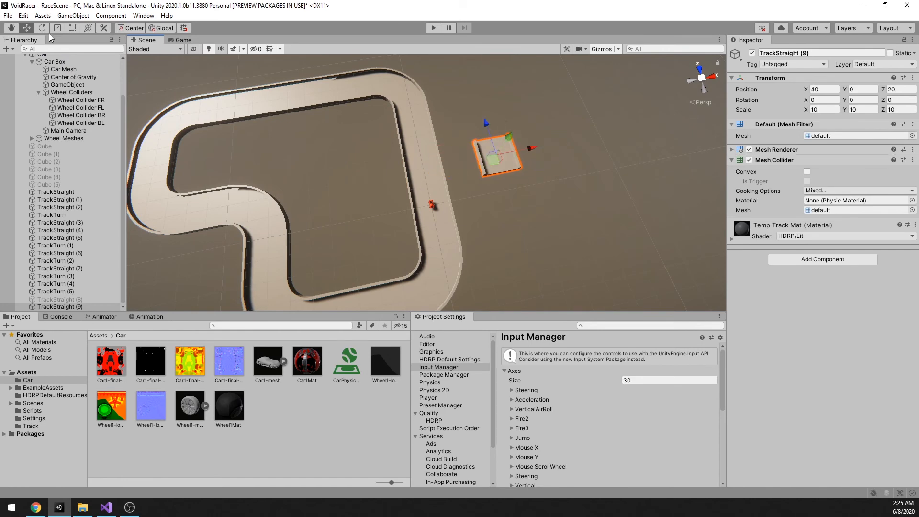
# Step: Review the world grid size and the increment snap values for move, rotate and scale in the Grid and Snap settings
pyautogui.click(25, 16)
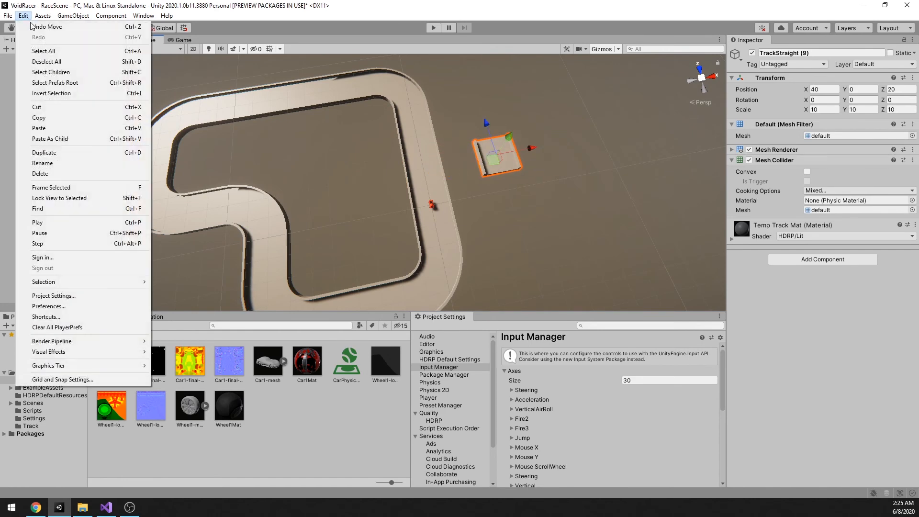
pyautogui.click(72, 379)
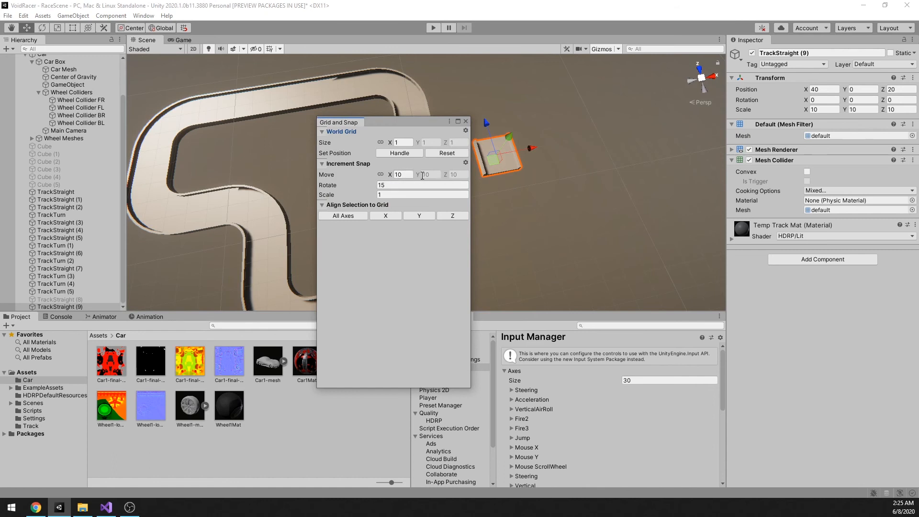
pyautogui.click(465, 121)
# Step: Try snapping the duplicated straight piece to X 20, Z 10 beside the circuit, and delete the copy
pyautogui.moveTo(535, 151); pyautogui.dragTo(421, 154)
pyautogui.moveTo(462, 179); pyautogui.dragTo(501, 183)
pyautogui.moveTo(501, 183); pyautogui.dragTo(458, 185, button='middle')
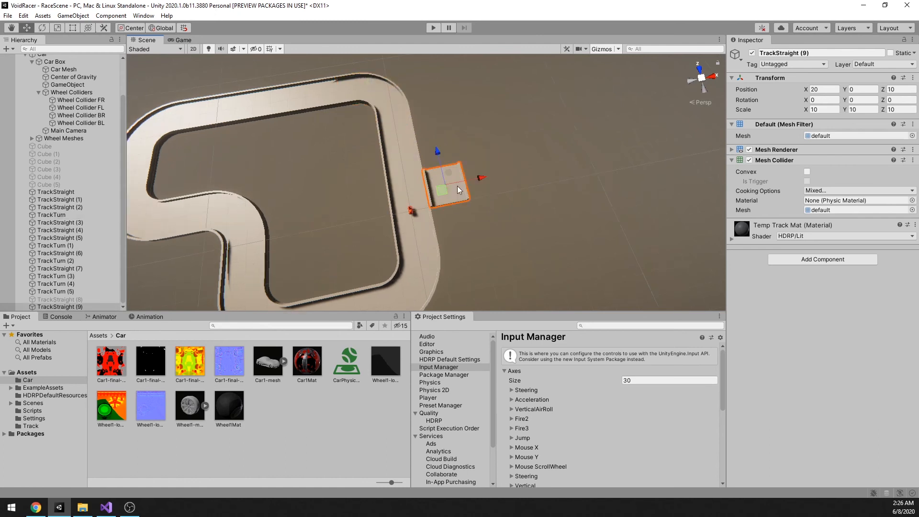
pyautogui.press('Delete')
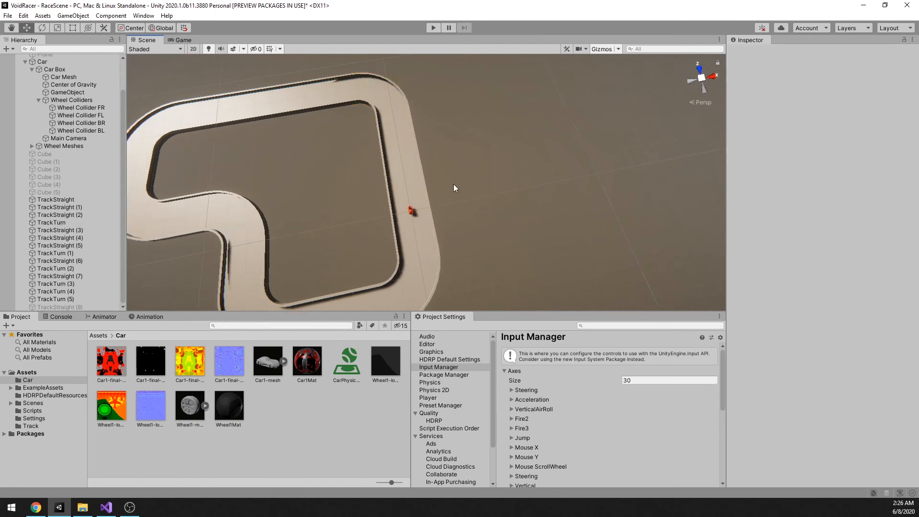
# Step: Examine the circuit's layout from above and the stretch of track around the car up close
pyautogui.scroll(-3, 450, 185)
pyautogui.scroll(3, 450, 188)
pyautogui.moveTo(463, 191); pyautogui.dragTo(491, 193, button='middle')
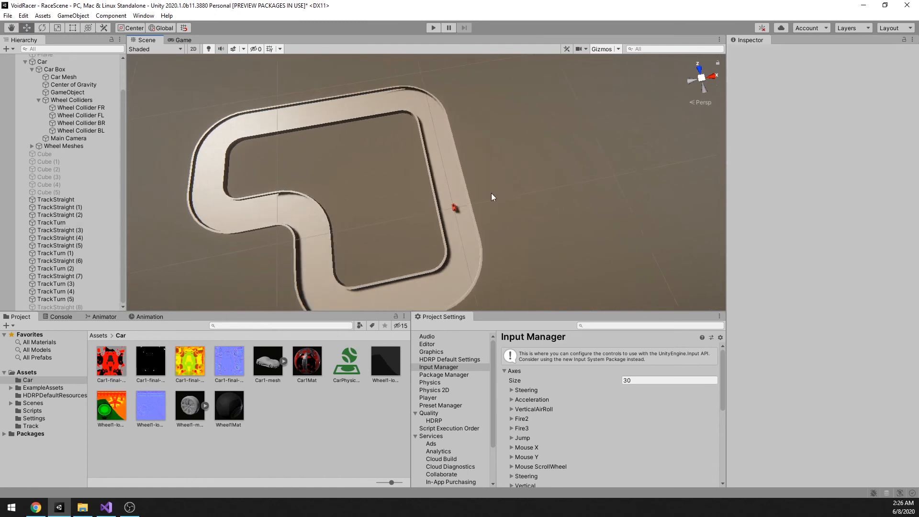
pyautogui.moveTo(491, 194); pyautogui.dragTo(529, 195, button='right')
pyautogui.moveTo(529, 195); pyautogui.dragTo(528, 153, button='middle')
pyautogui.scroll(4, 527, 171)
pyautogui.scroll(2, 493, 187)
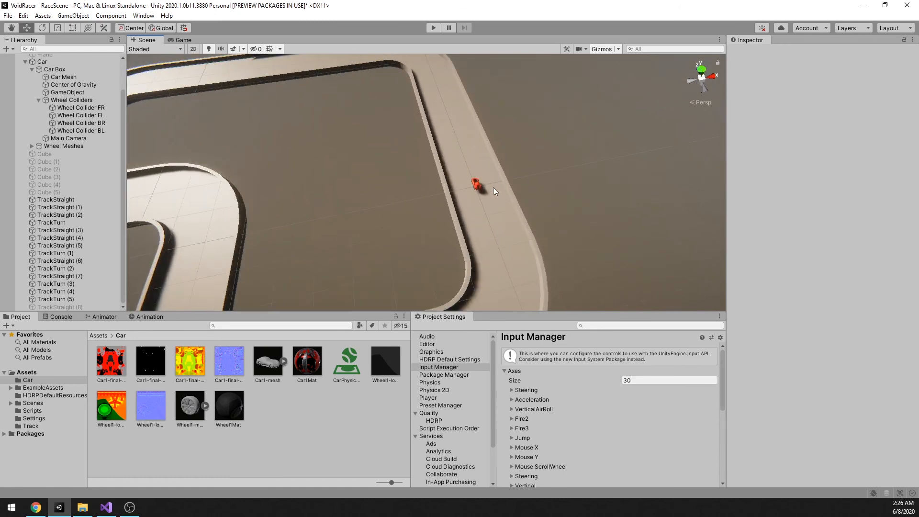